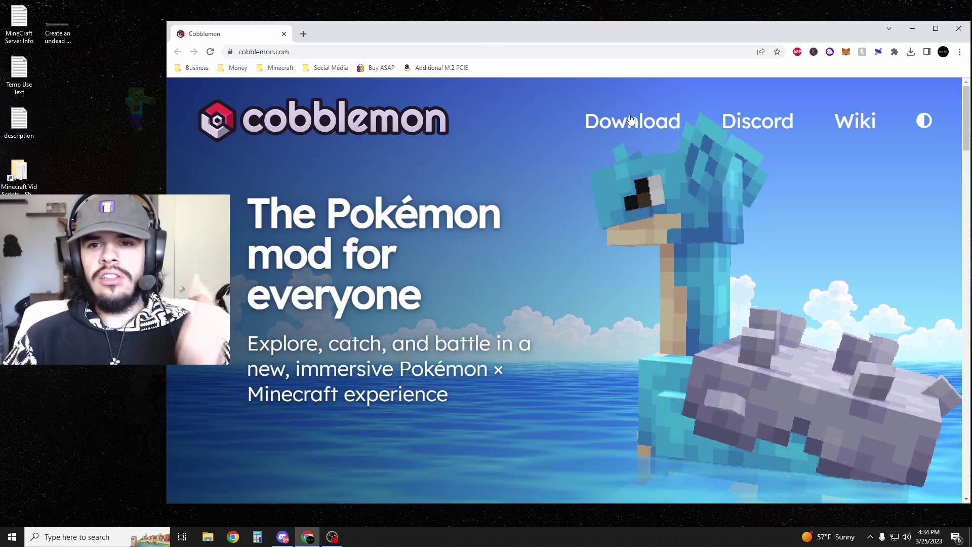
- Open Cobblemon's Modrinth download page and bring up its Fabric installation requirements
click(629, 125)
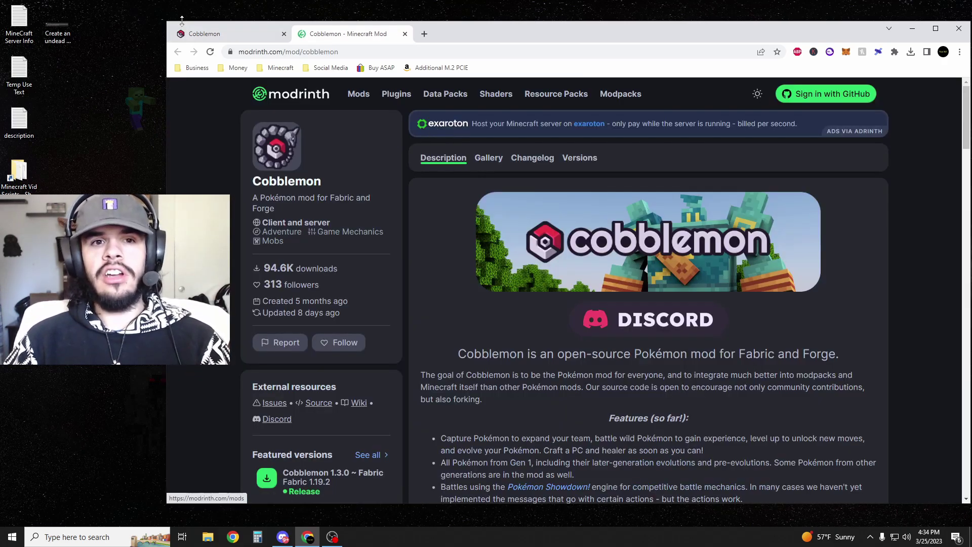
click(207, 34)
click(377, 34)
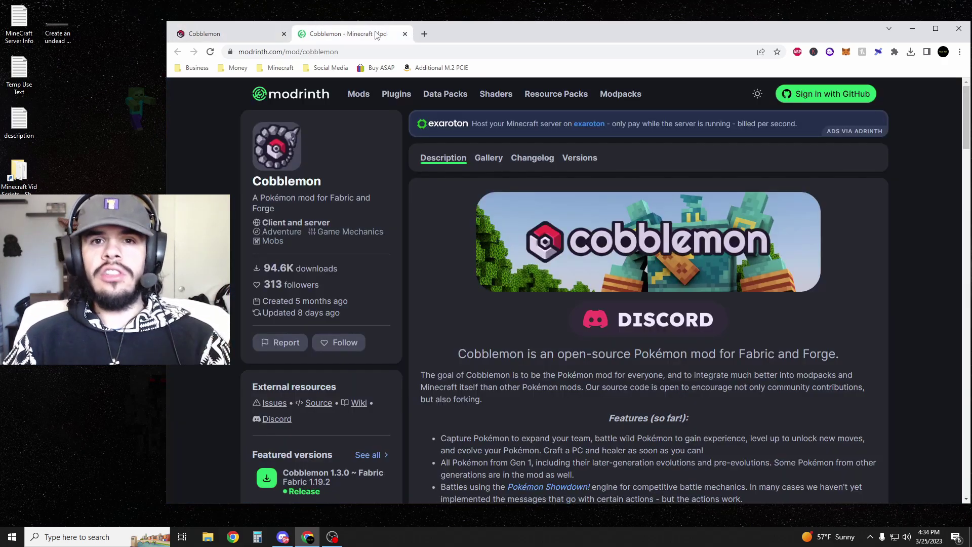
scroll(442, 262, down, 10)
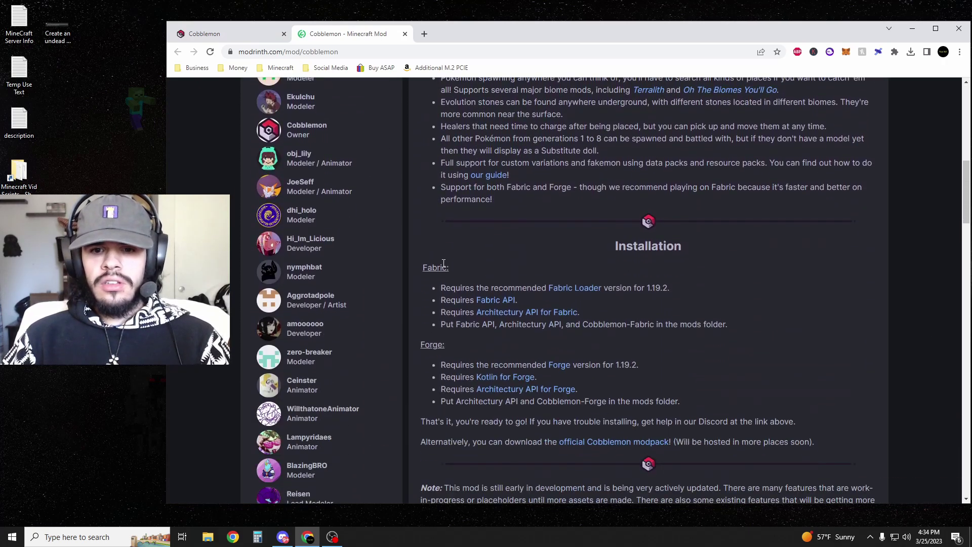
scroll(451, 261, down, 1)
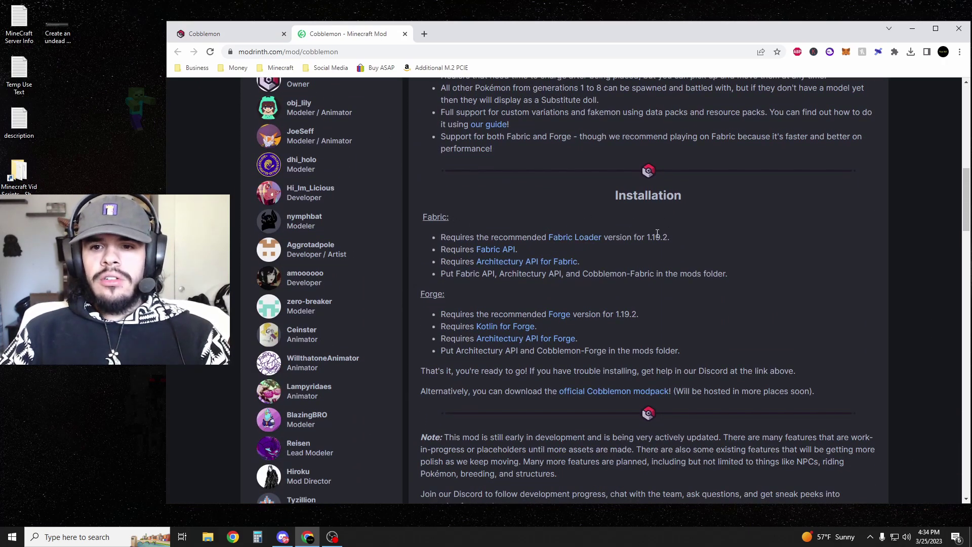
- Open the Fabric Loader site in a new tab, download the Windows Fabric installer 0.11.2 and keep the blocked file
right_click(567, 237)
click(606, 245)
click(454, 35)
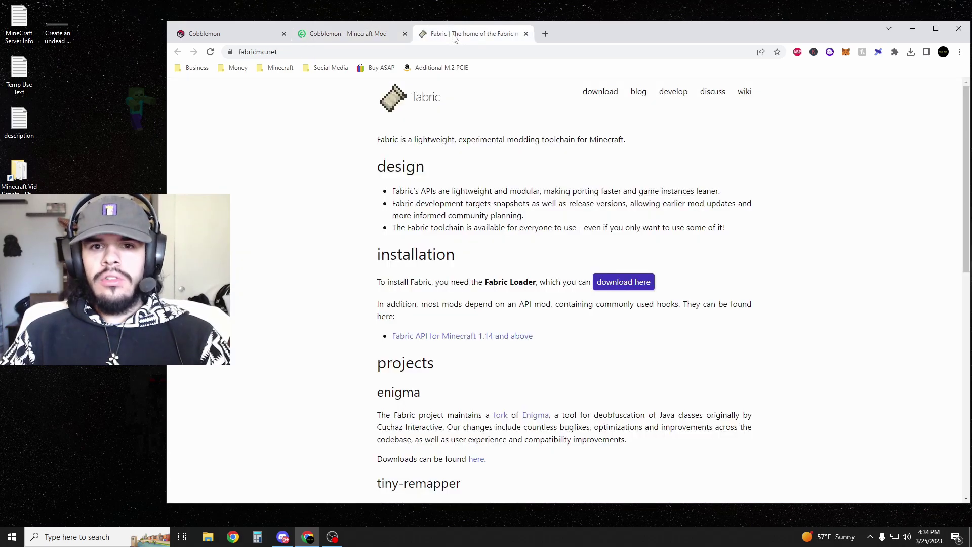
click(623, 283)
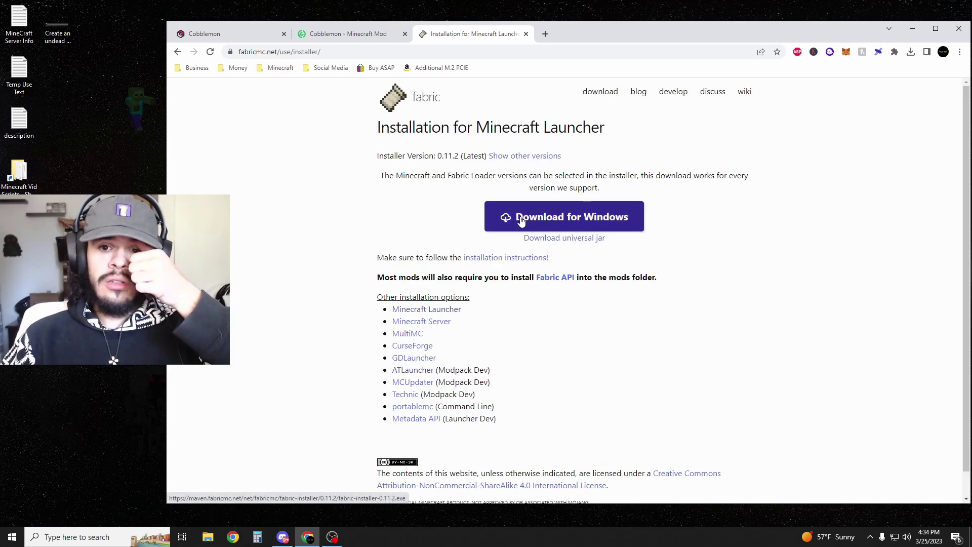
click(521, 221)
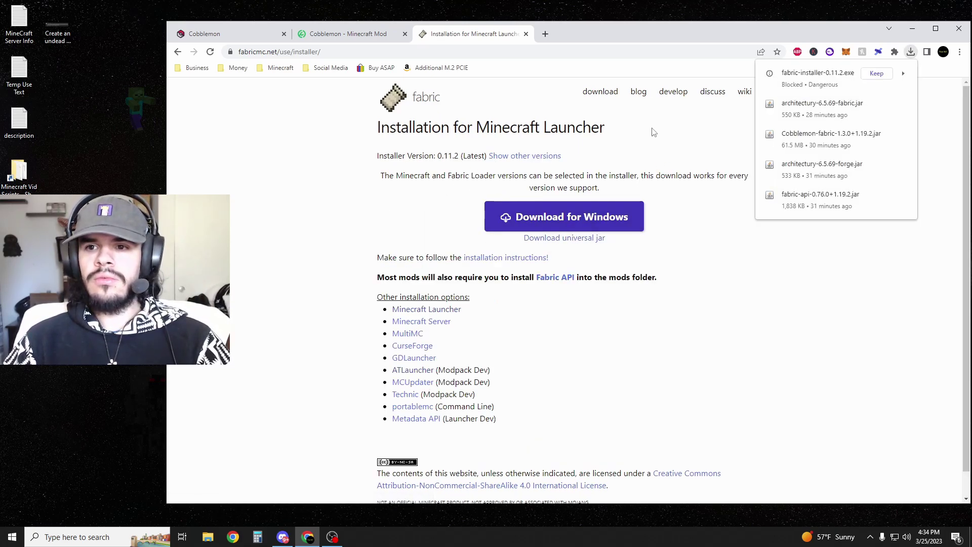
click(877, 74)
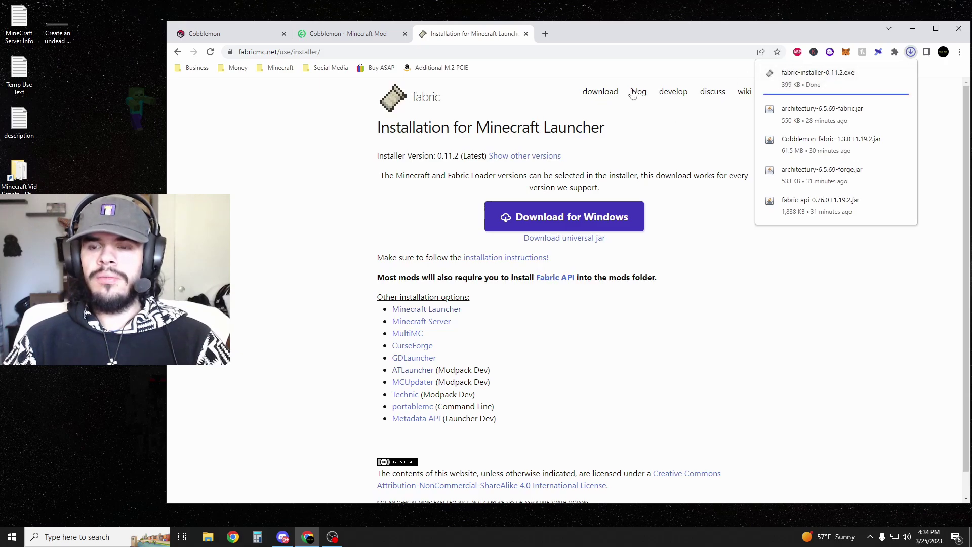
- Run the downloaded Fabric installer, choose Minecraft version 1.19.2 for the client and close the installer
click(809, 78)
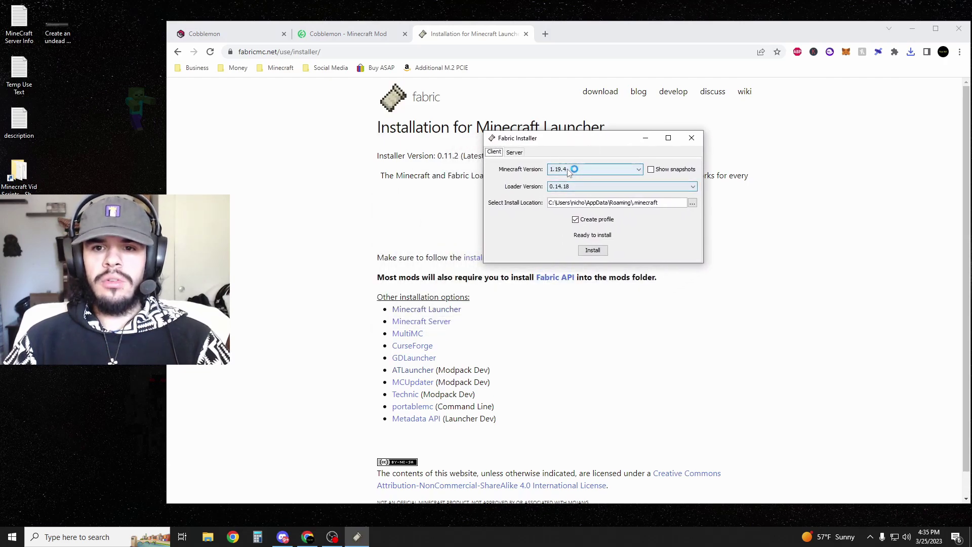
click(587, 169)
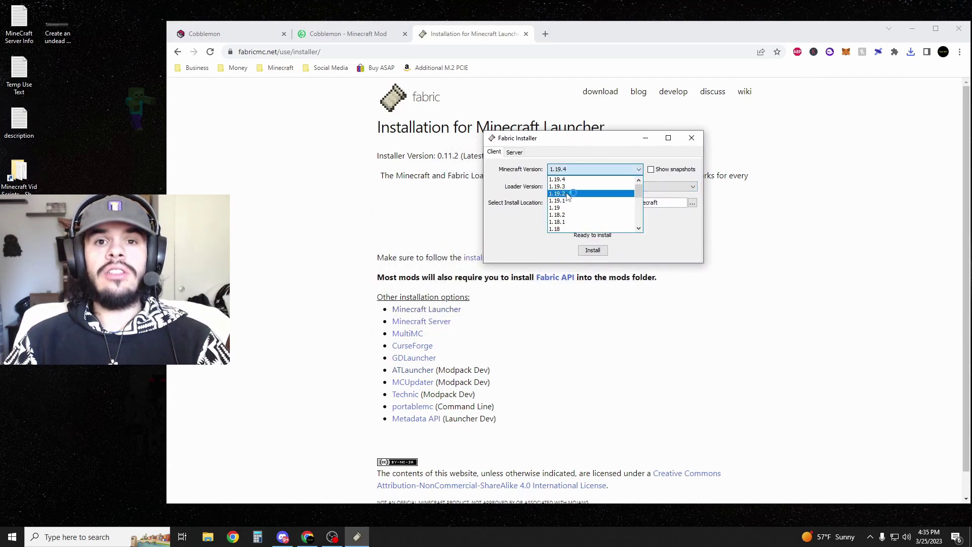
click(567, 193)
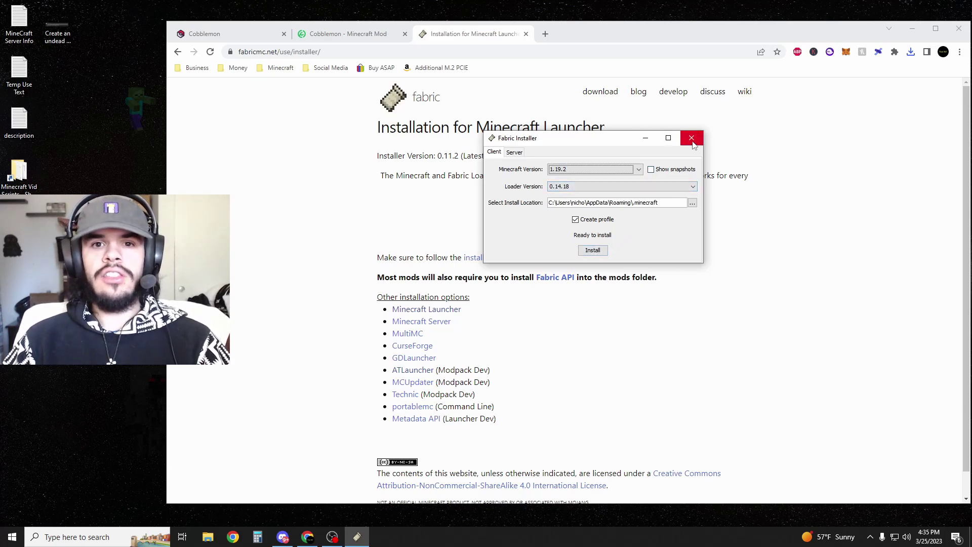
click(692, 139)
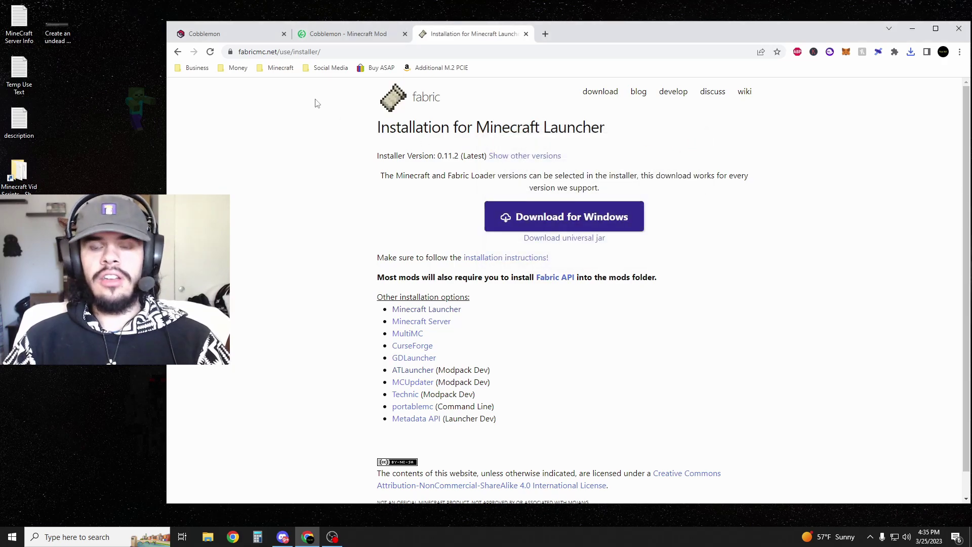
- Open the Fabric API and Architectury API for Fabric links from the Cobblemon requirements in new tabs
click(345, 39)
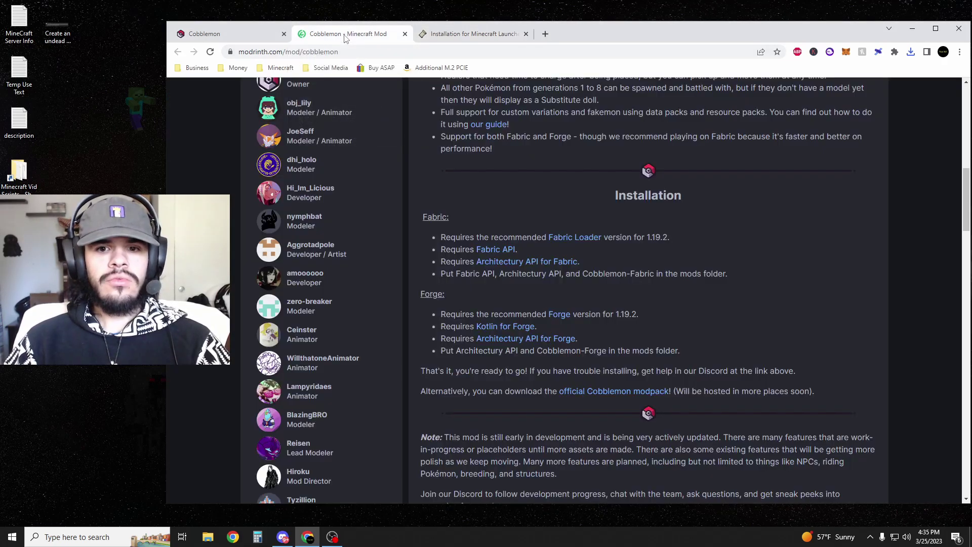
right_click(490, 250)
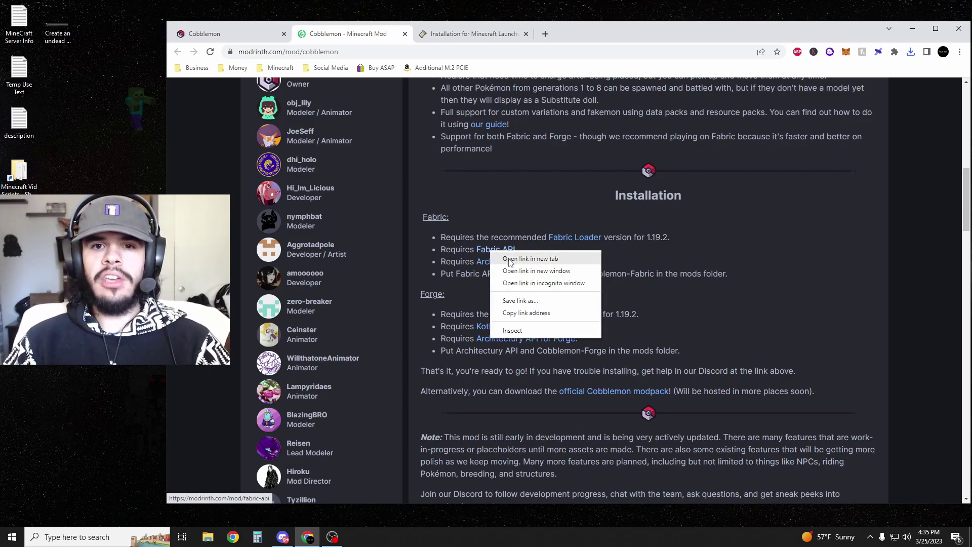
click(510, 259)
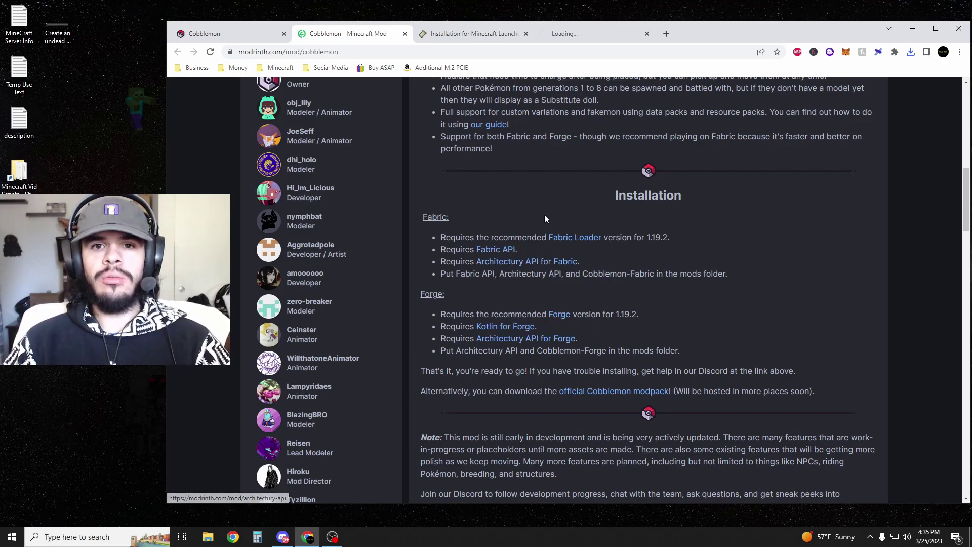
right_click(489, 262)
click(512, 270)
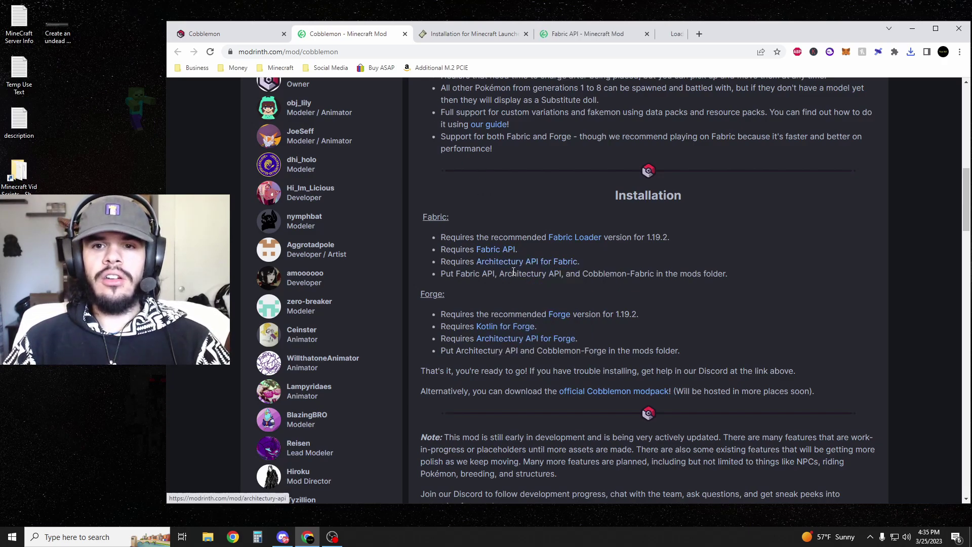
- Download Fabric API 0.76.0+1.19.2 from its Modrinth page
click(565, 41)
scroll(410, 264, down, 5)
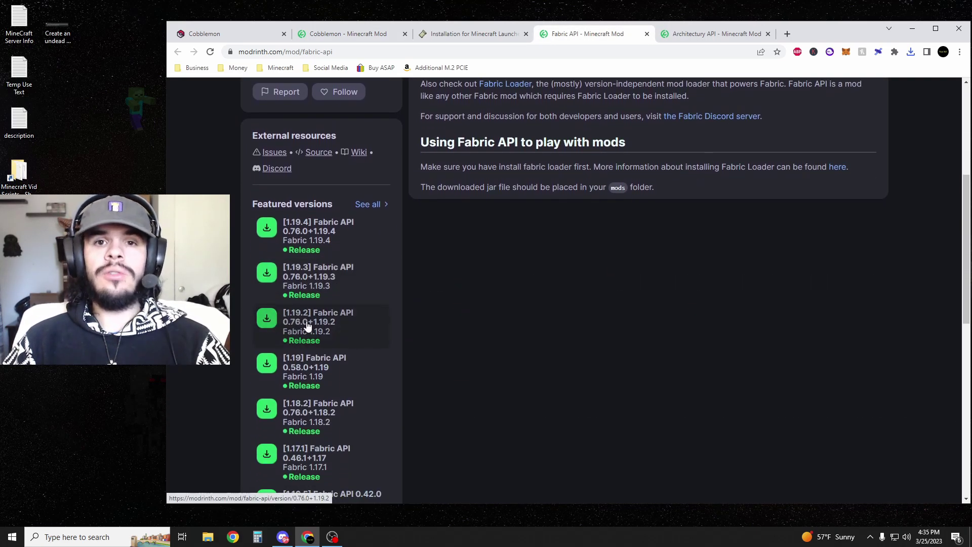
click(303, 328)
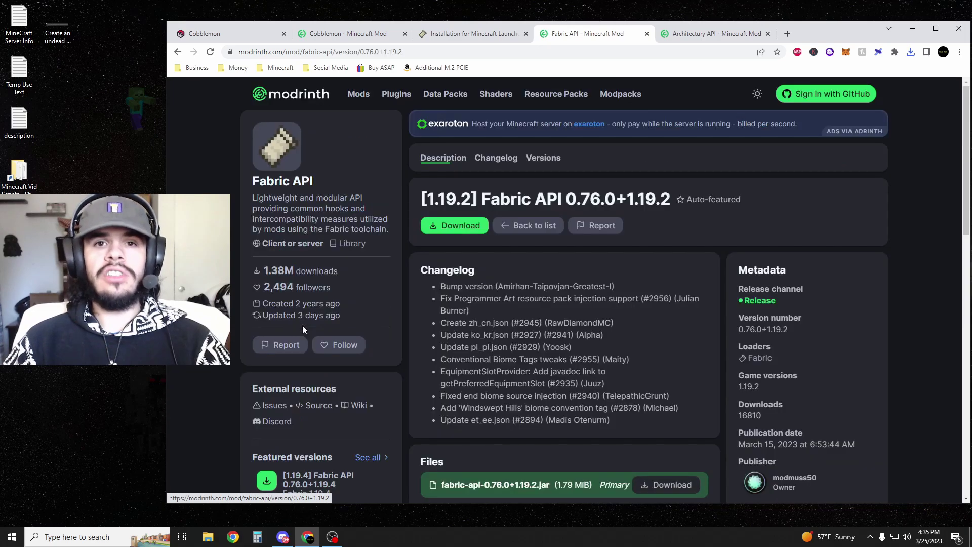
click(452, 228)
- Download the Fabric 1.19.2 release v6.5.69 of Architectury API from its Modrinth page
click(687, 33)
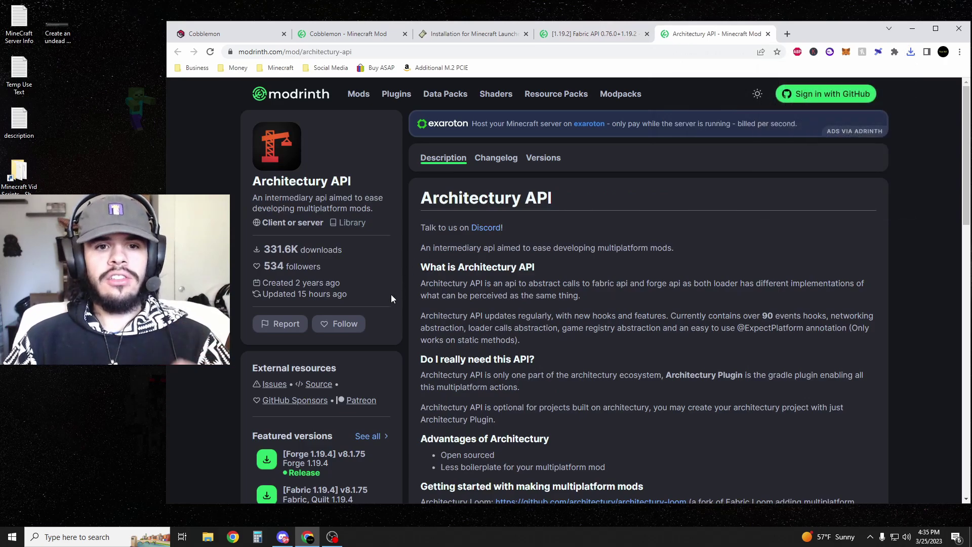
scroll(391, 299, down, 7)
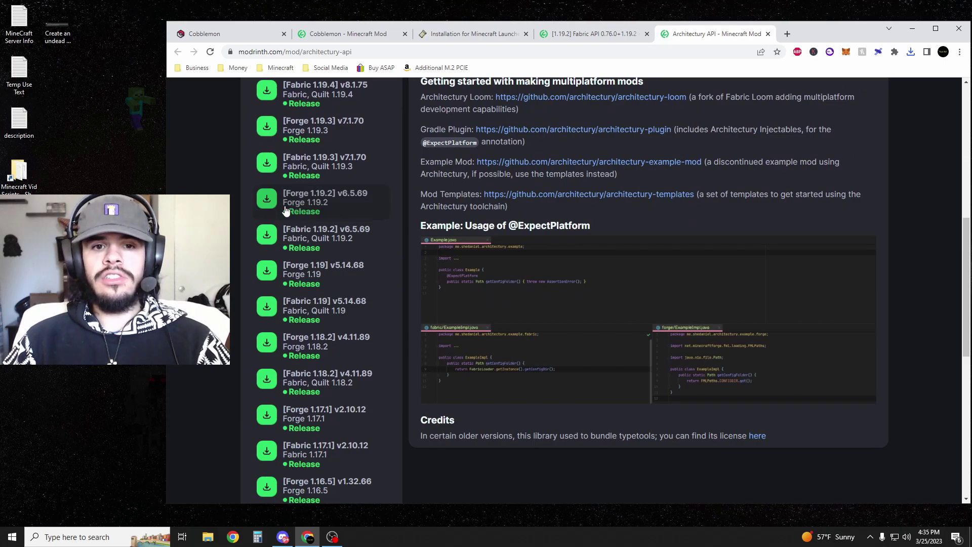
click(293, 245)
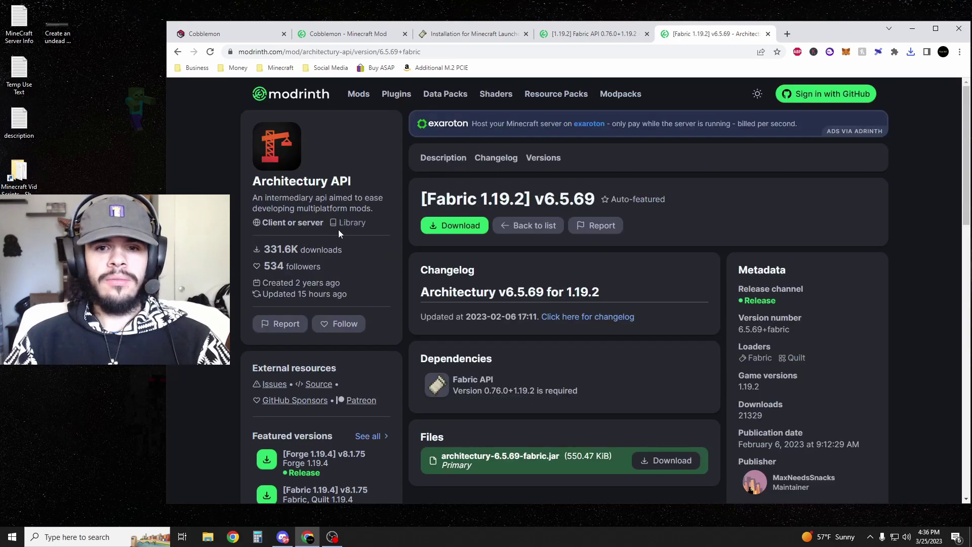
click(447, 227)
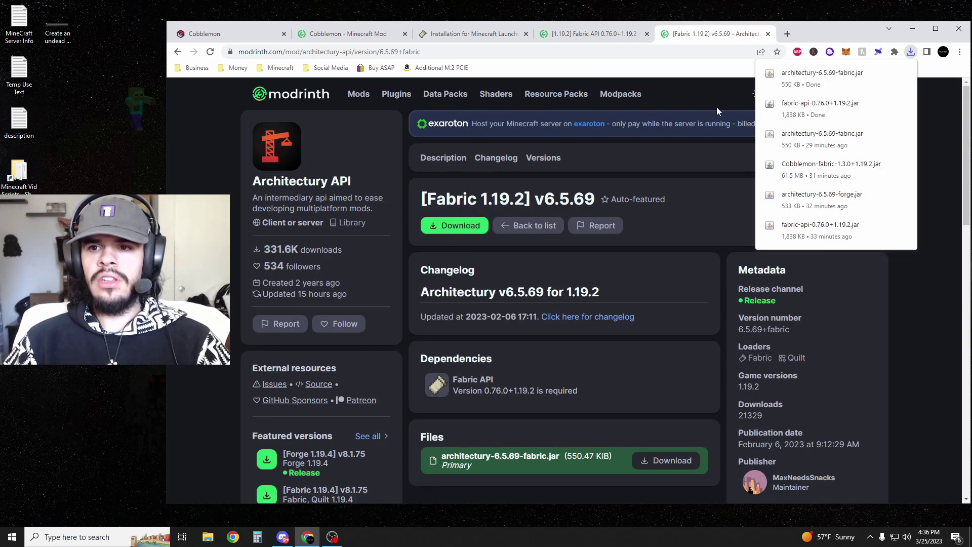
- Show the downloaded Architectury file in its folder and delete fabric-installer-0.11.2 from Downloads
right_click(792, 79)
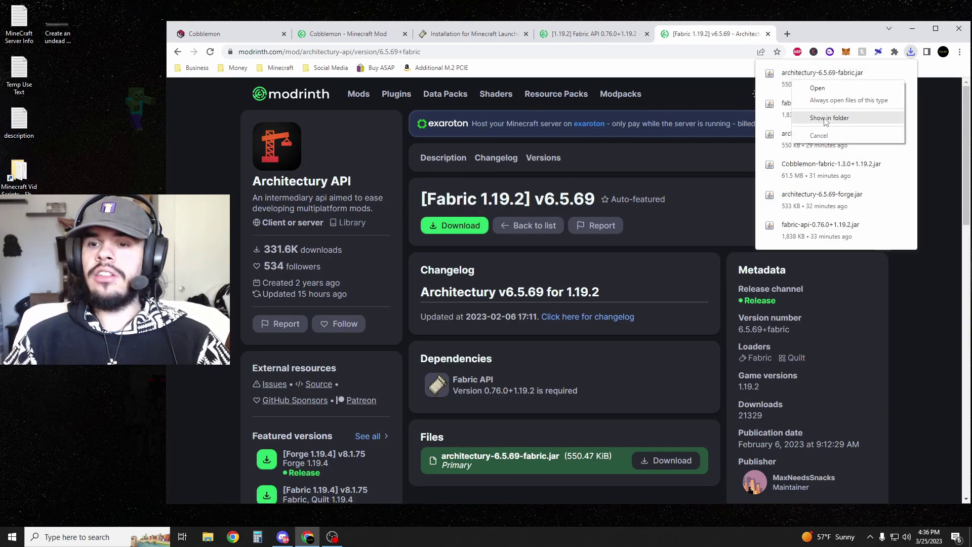
click(826, 119)
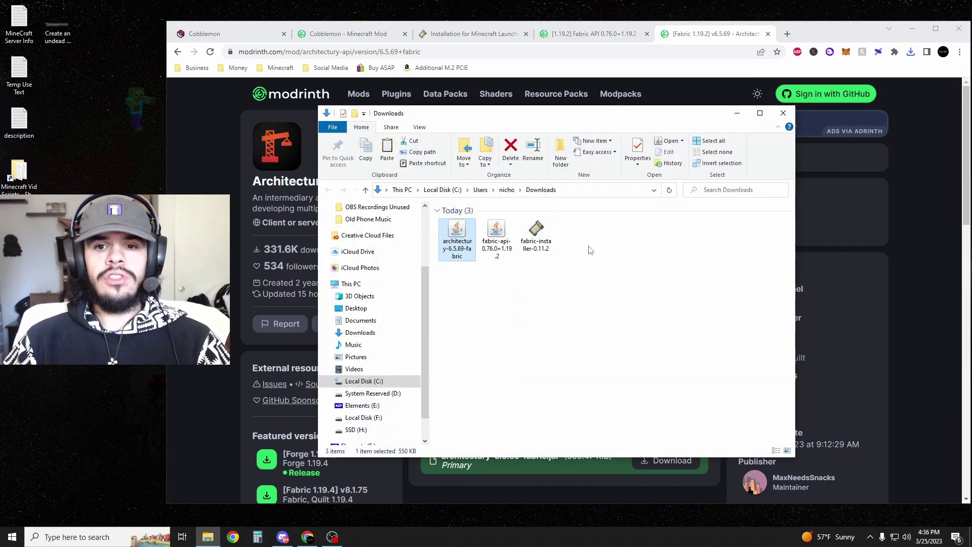
click(538, 230)
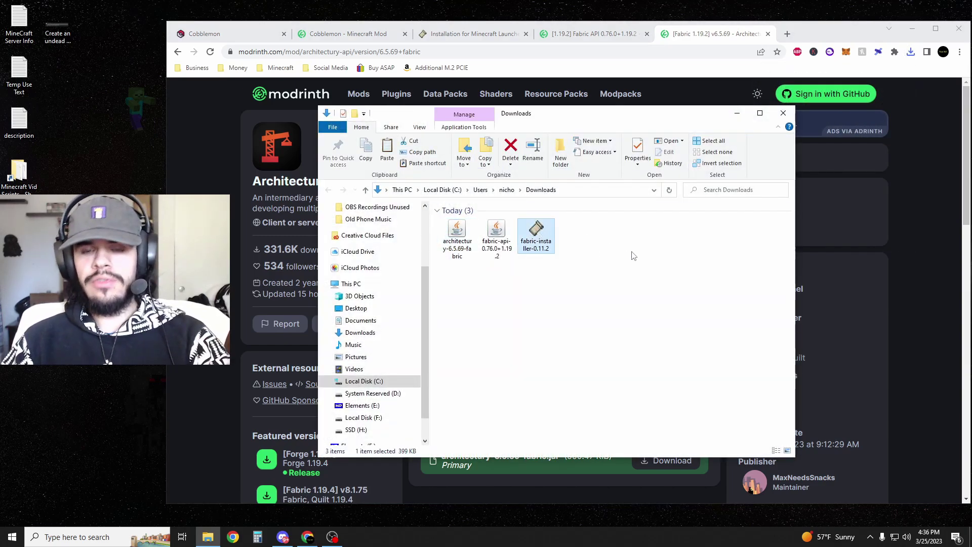
key(Delete)
key(Return)
click(499, 246)
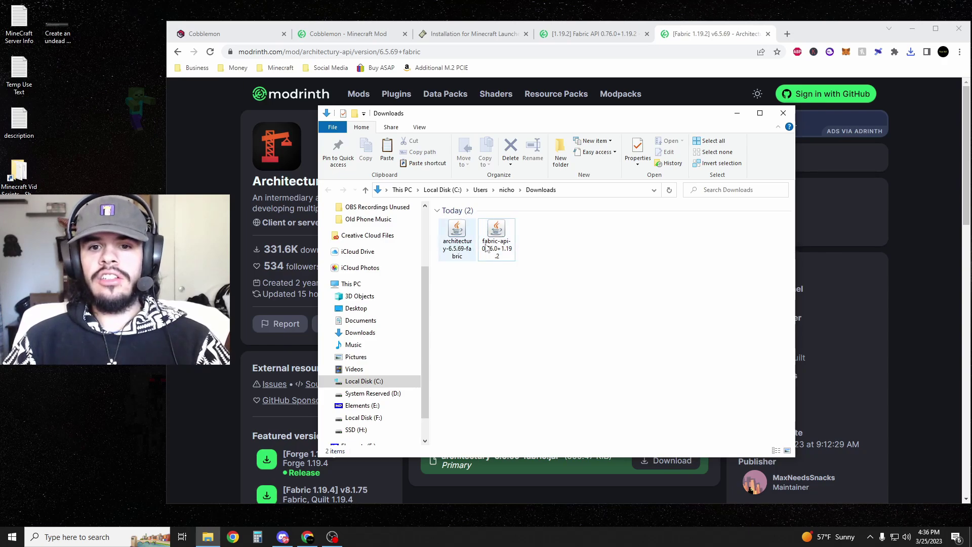
- Return to the browser and close the Architectury API and Fabric installer tabs
drag(646, 118, 616, 99)
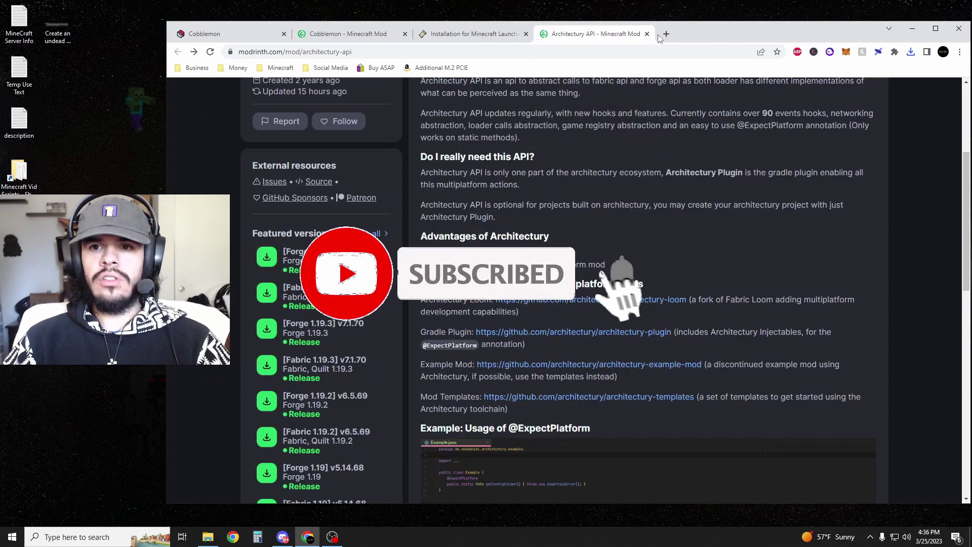
click(647, 34)
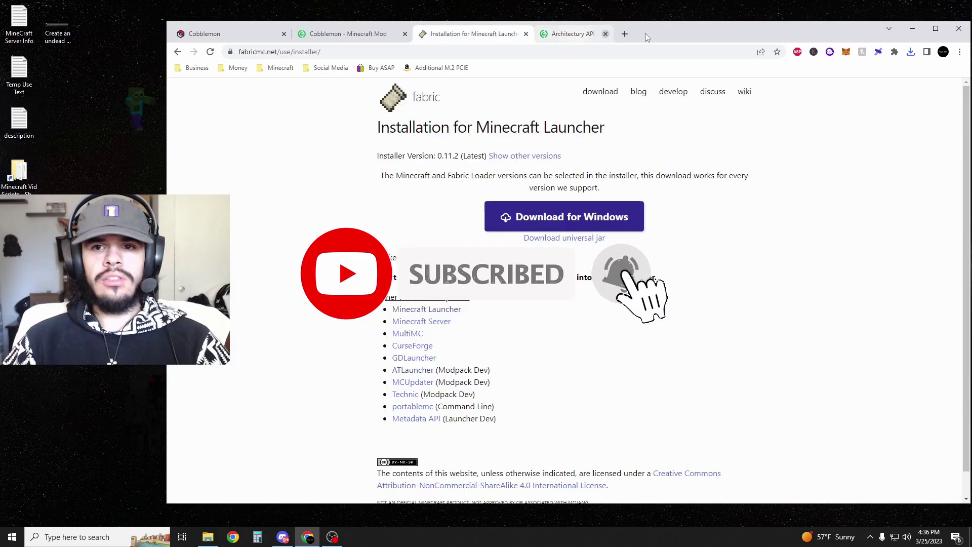
click(526, 34)
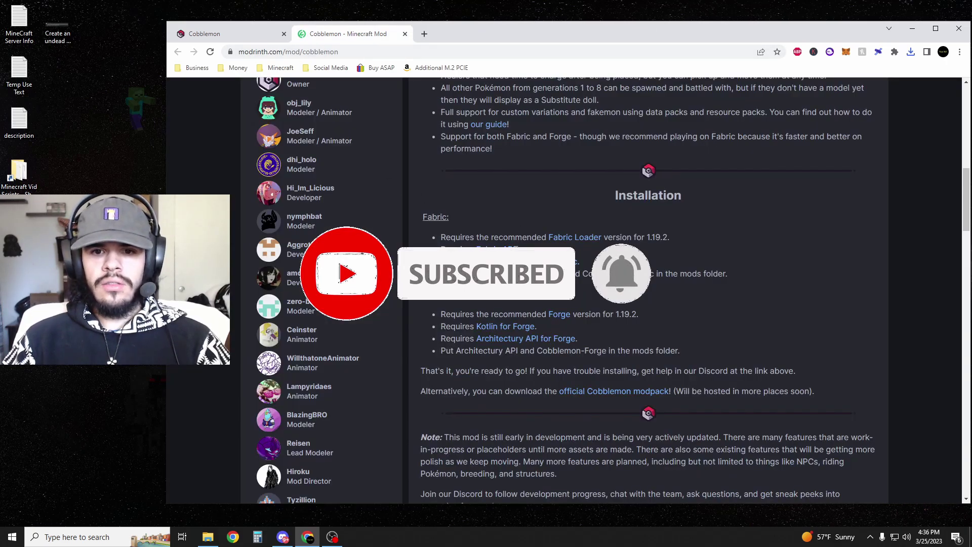
- Download the Fabric release of Cobblemon 1.3.0 from the featured versions and return to the main mod page
scroll(513, 256, up, 15)
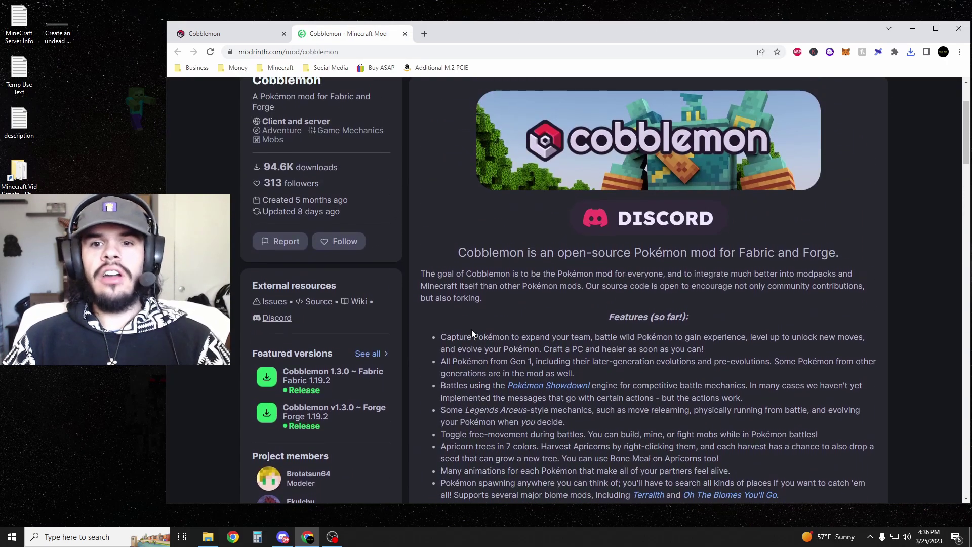
scroll(464, 367, down, 15)
scroll(390, 357, up, 15)
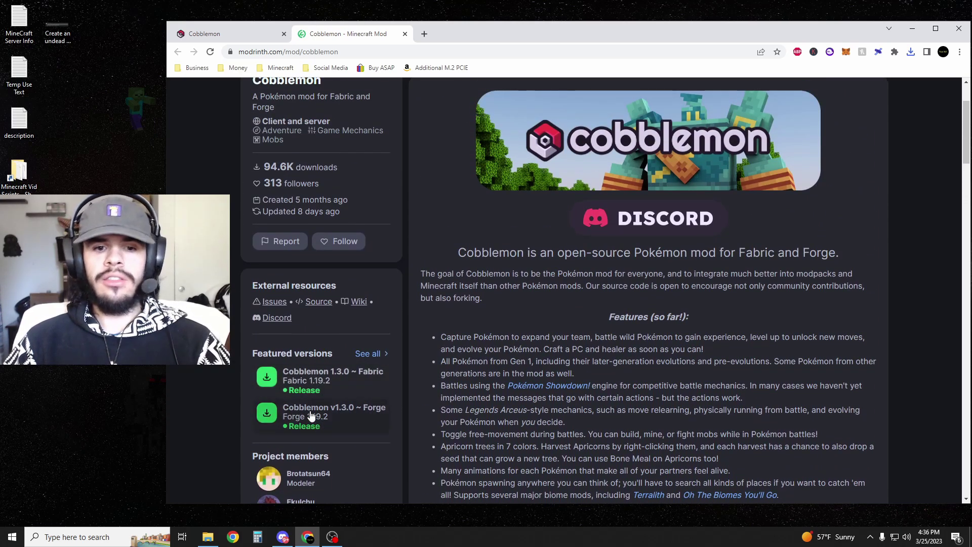
click(299, 387)
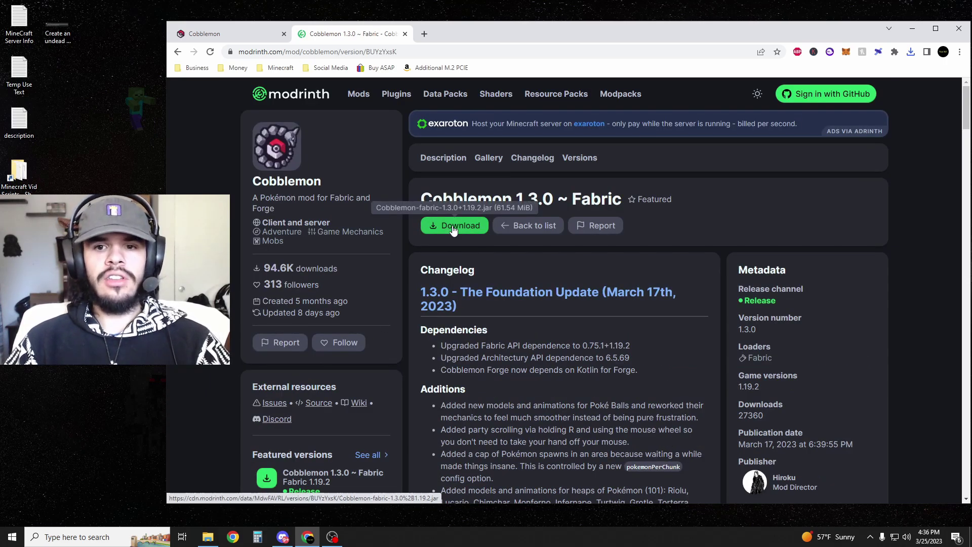
drag(517, 199, 556, 199)
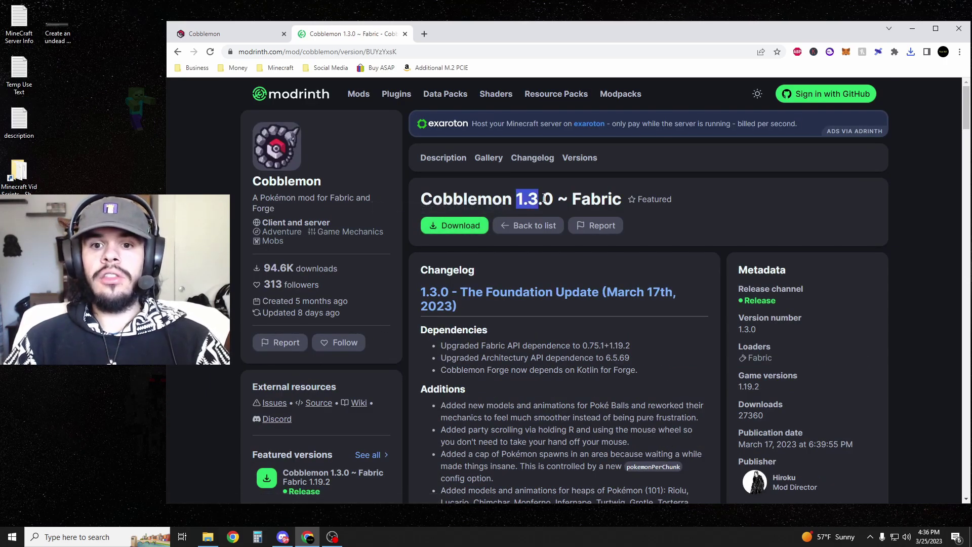
click(448, 230)
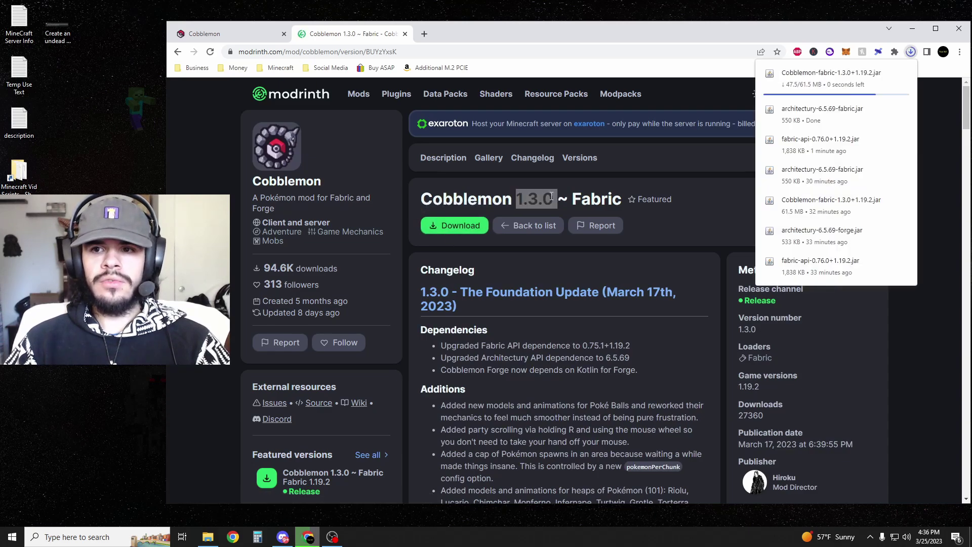
click(225, 90)
click(177, 53)
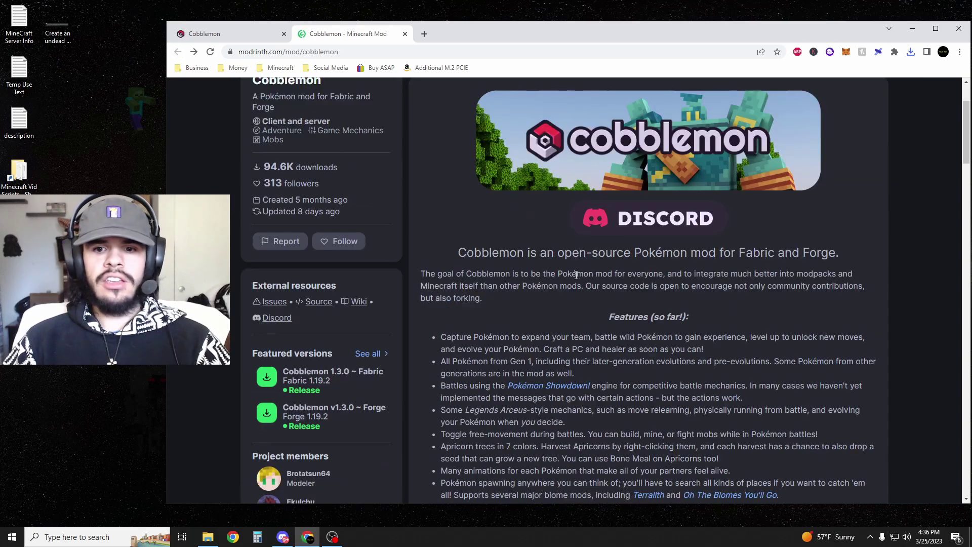
- Open the official Cobblemon modpack link from the mod page's Installation section in a new tab and continue without disabling the adblocker
scroll(574, 271, down, 1)
scroll(621, 252, up, 2)
scroll(468, 186, up, 1)
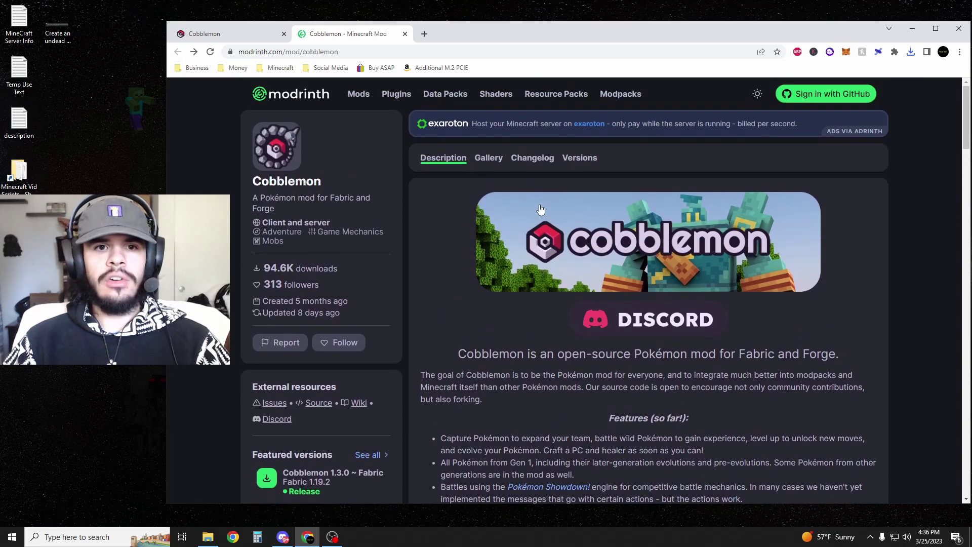
scroll(552, 284, down, 6)
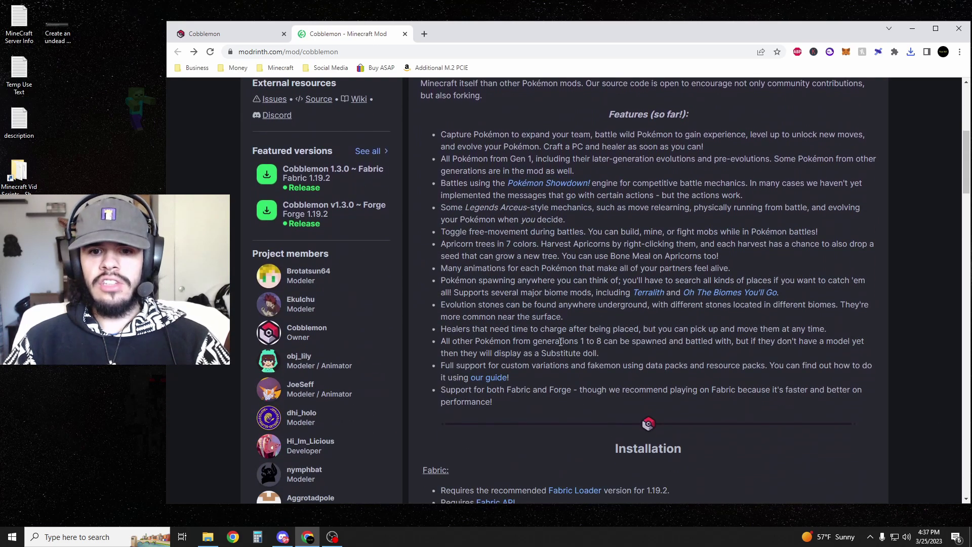
scroll(547, 347, down, 1)
scroll(549, 298, down, 5)
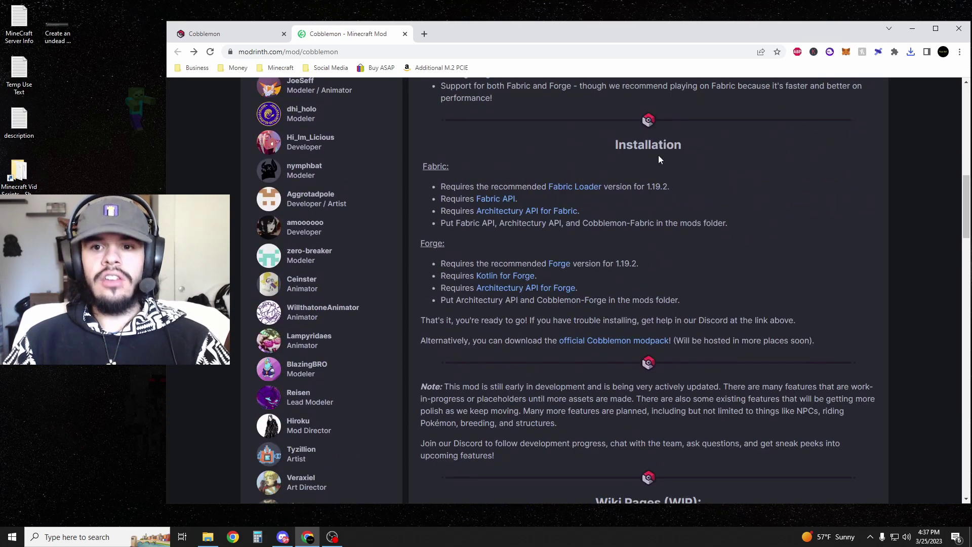
right_click(593, 341)
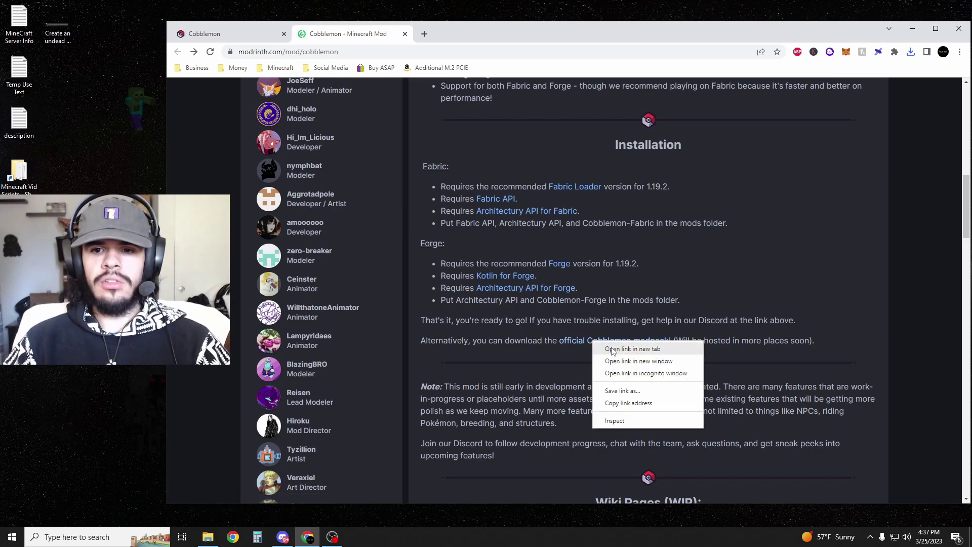
click(607, 348)
click(450, 35)
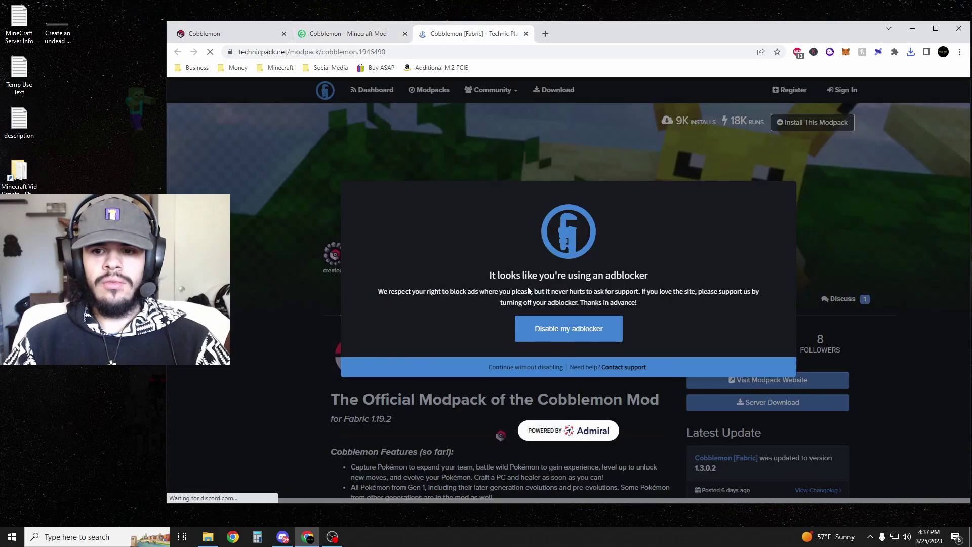
click(516, 366)
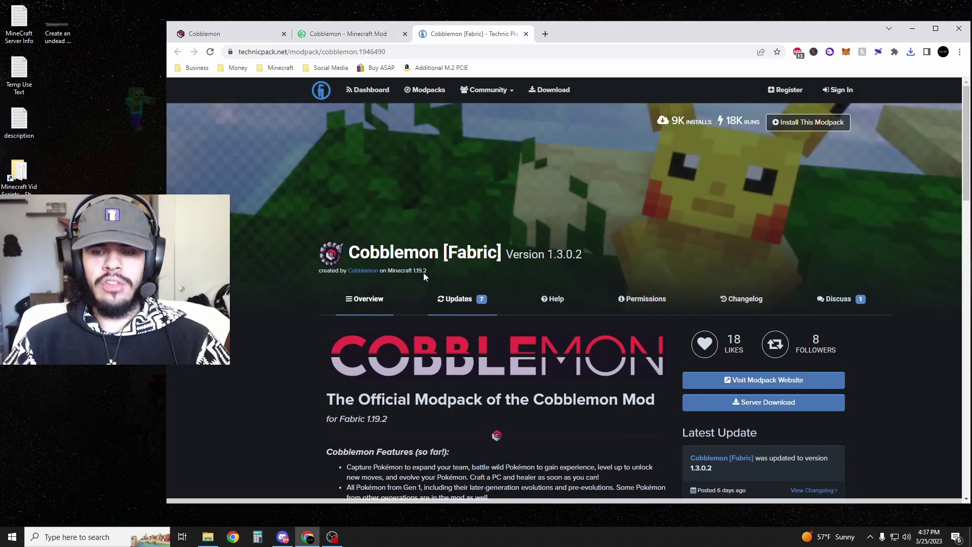
- Download the server files from the Cobblemon [Fabric] modpack page and show server.zip in its folder
scroll(421, 266, down, 3)
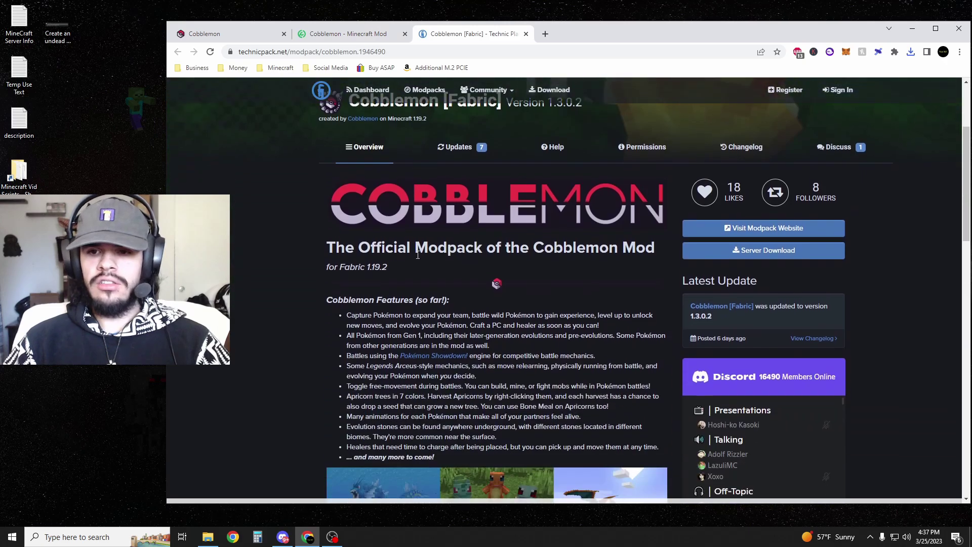
click(733, 253)
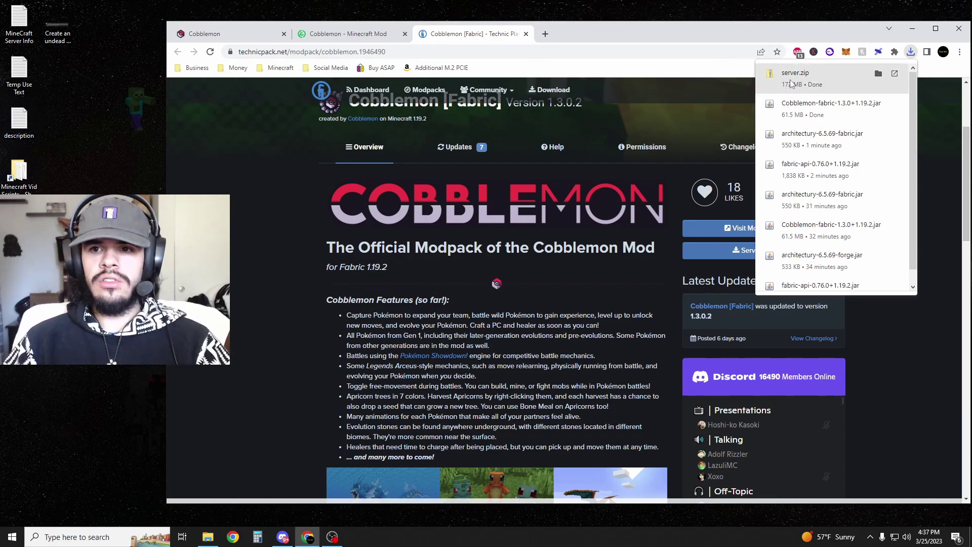
right_click(792, 78)
click(820, 118)
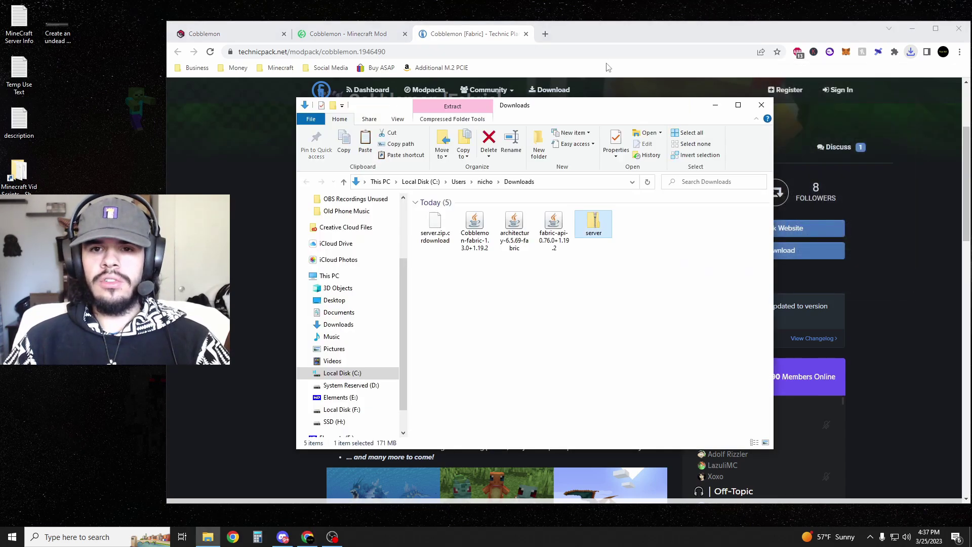
- Minimize the browser, move the Downloads window aside and create a desktop folder named "Cobblemon server"
click(913, 34)
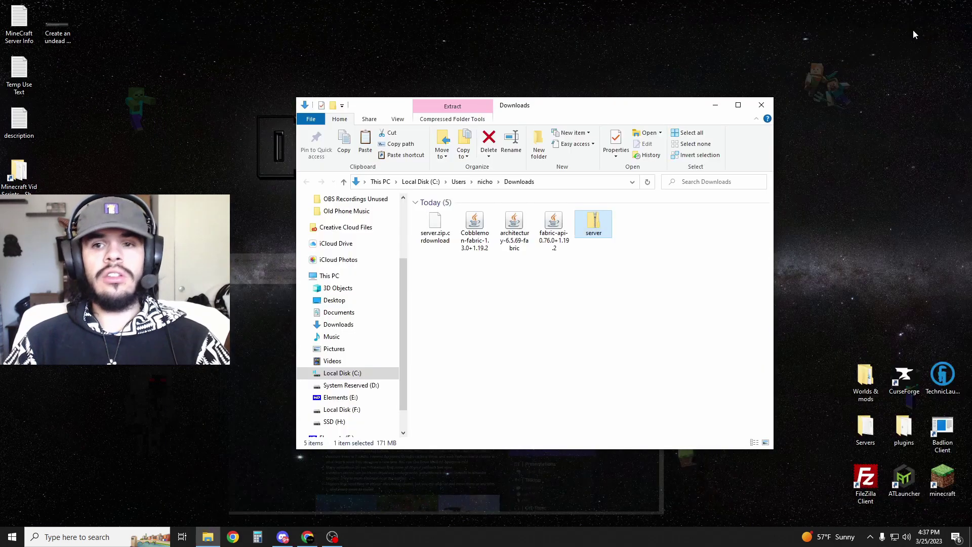
drag(557, 111, 720, 95)
right_click(356, 221)
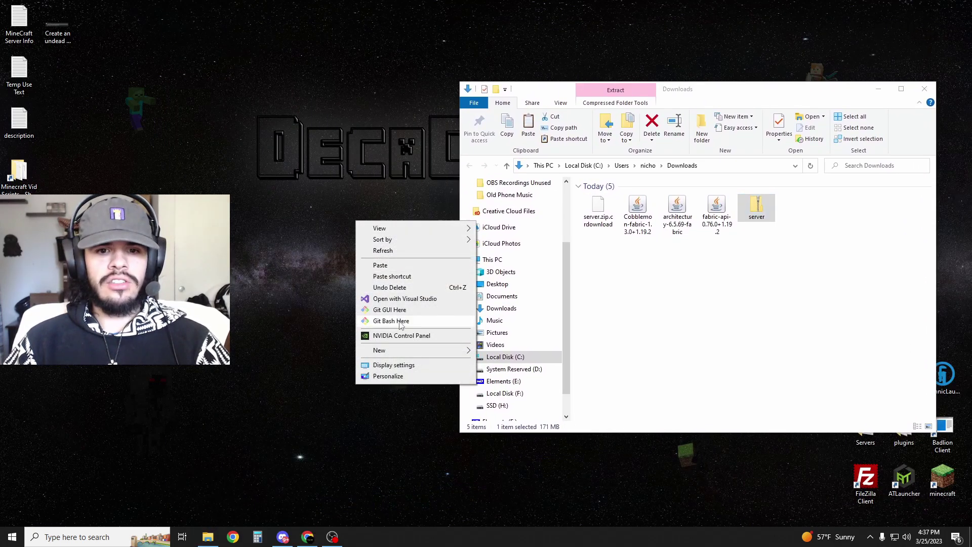
mouse_move(427, 353)
click(495, 353)
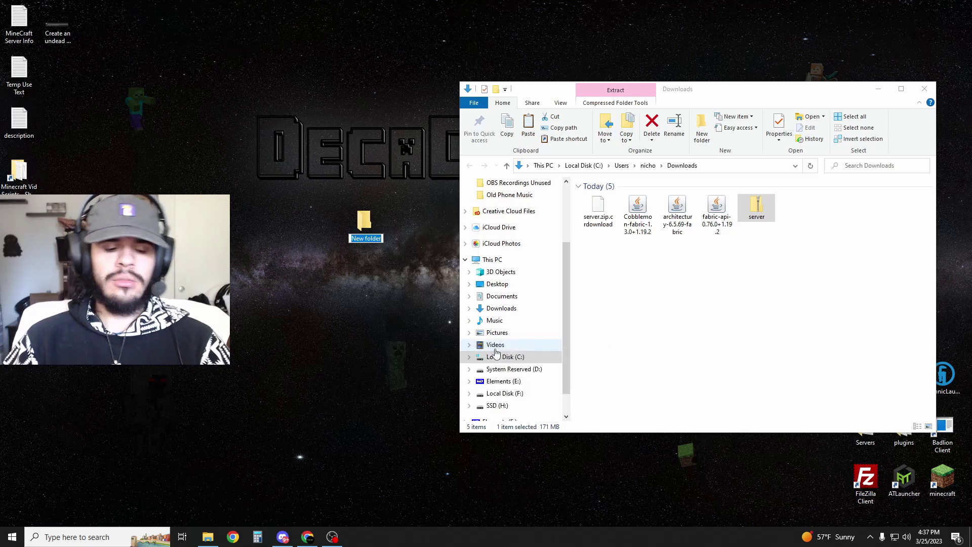
text(Cobblemon server)
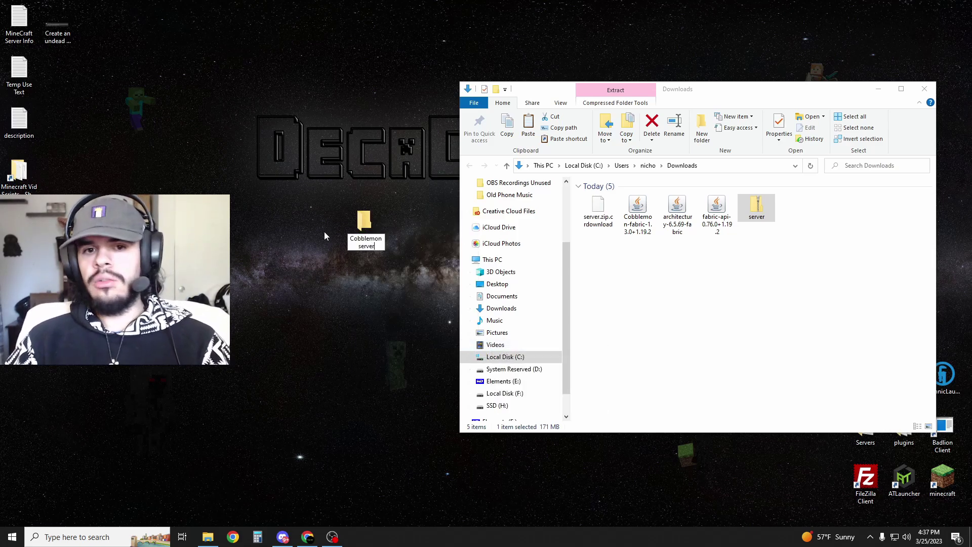
key(Return)
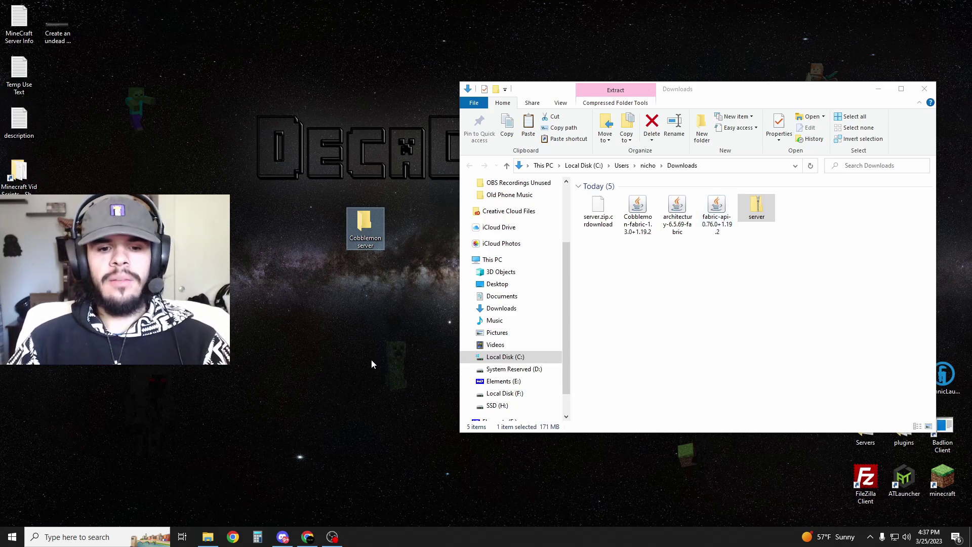
right_click(500, 261)
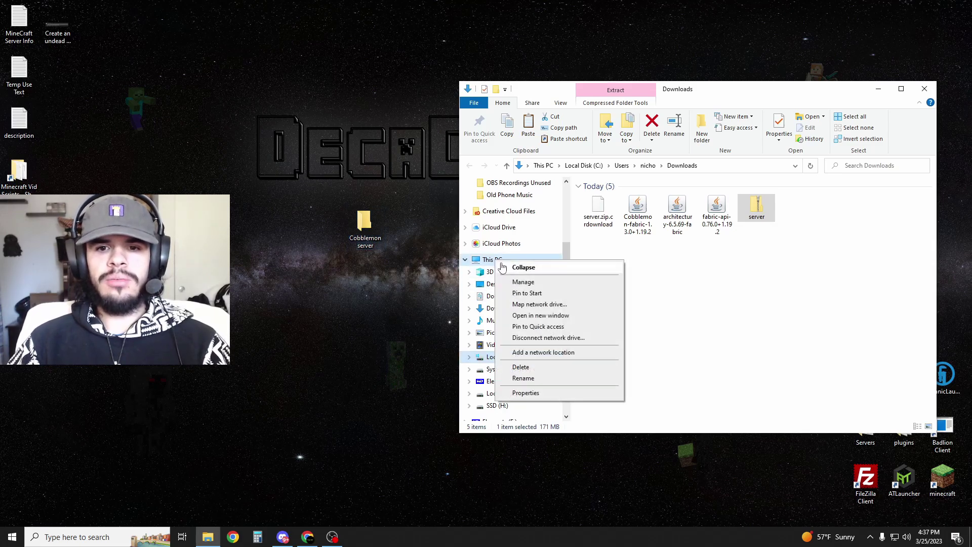
click(539, 314)
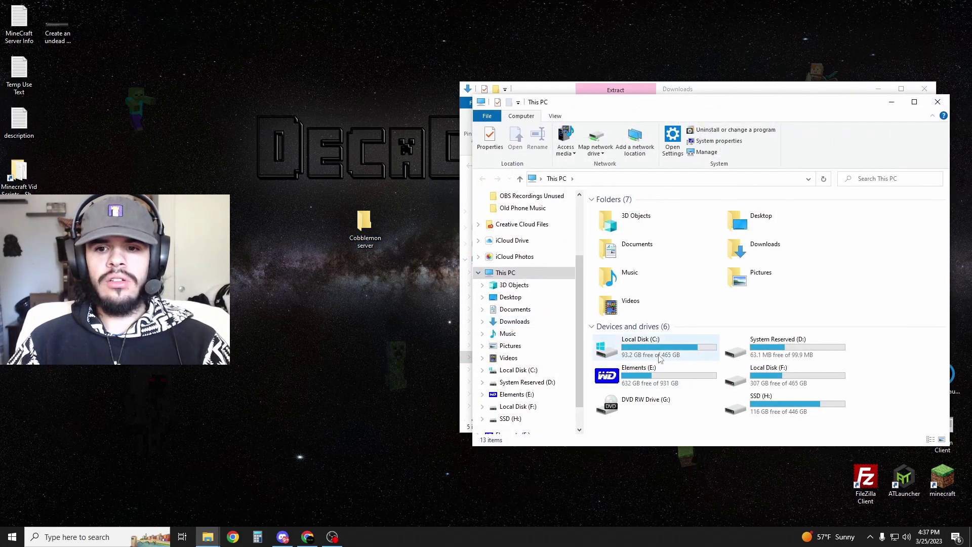
double_click(660, 359)
right_click(622, 405)
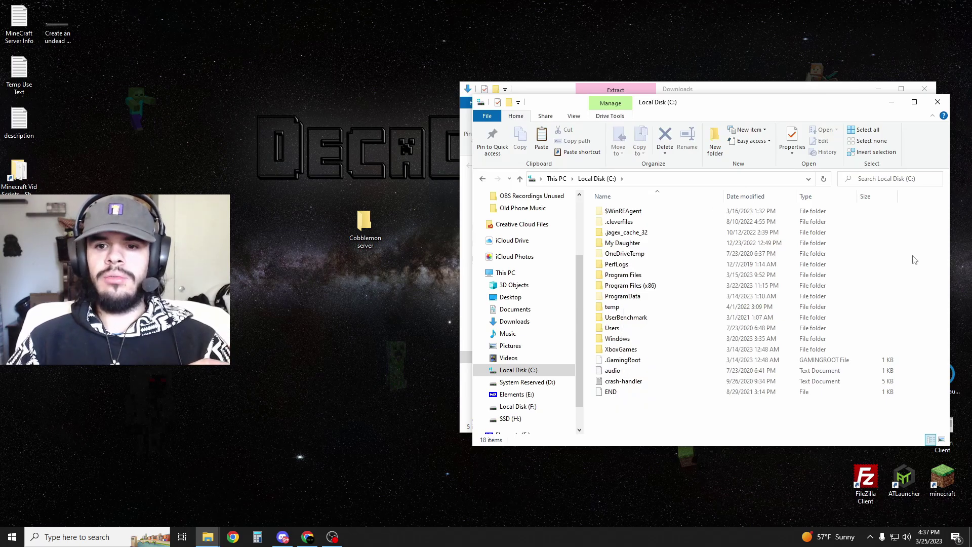
click(937, 103)
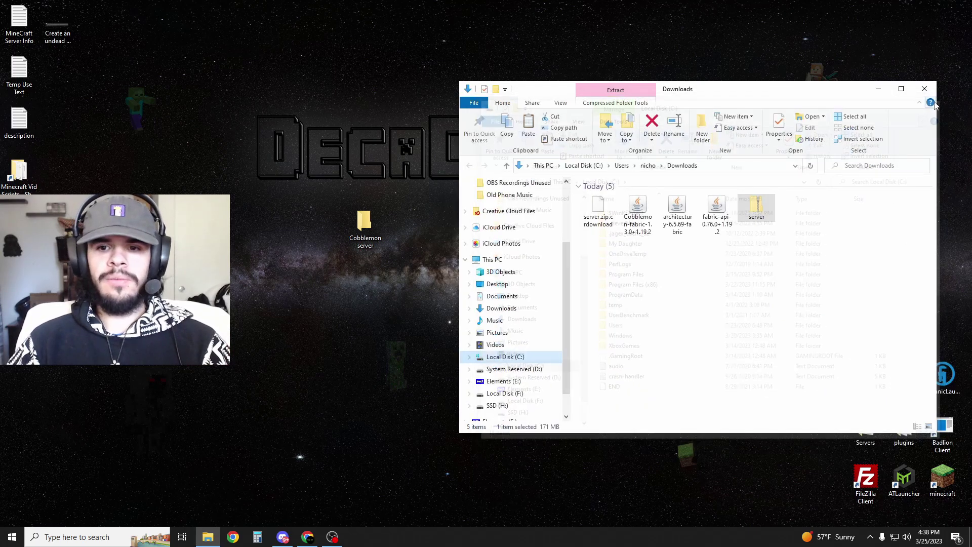
- Copy all contents of the downloaded server archive into the Cobblemon server folder and close the archive window
double_click(374, 232)
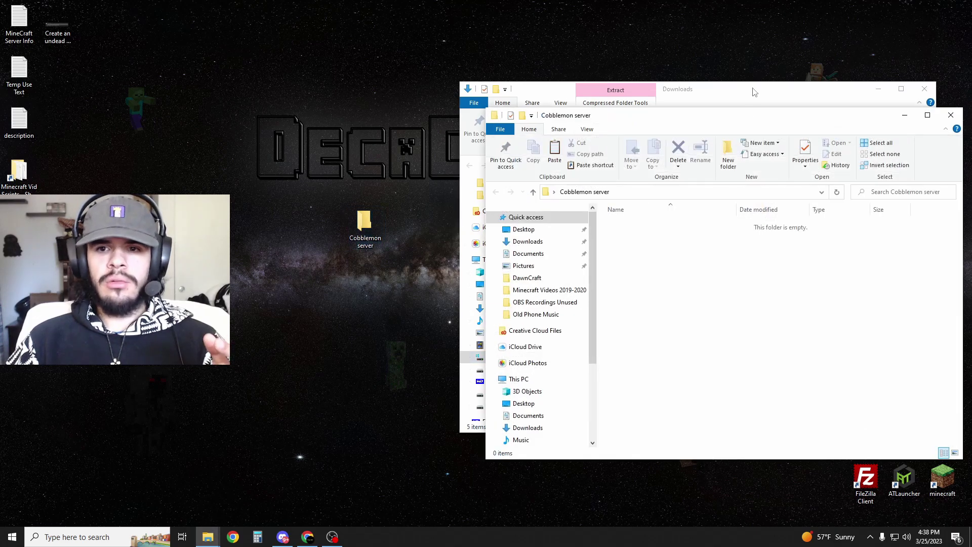
drag(755, 95, 399, 94)
double_click(760, 218)
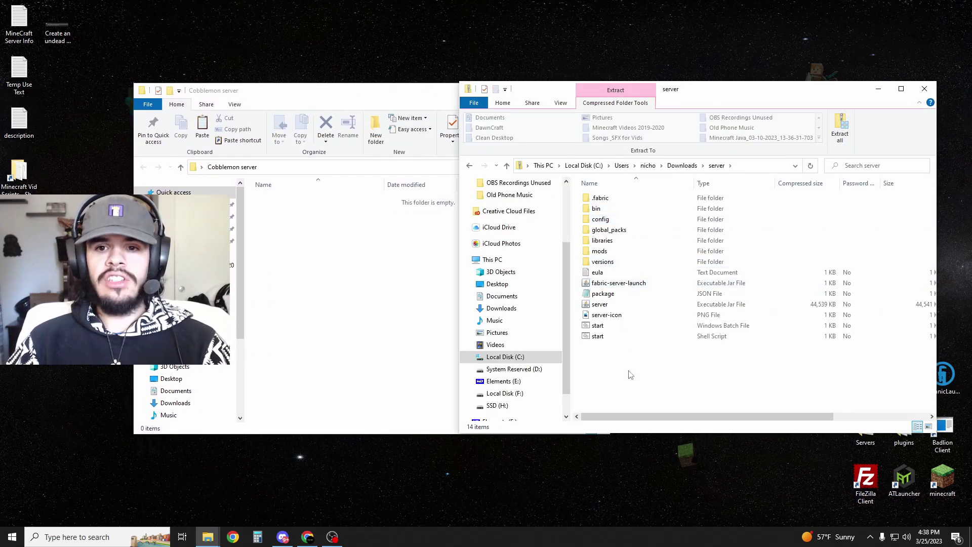
drag(602, 370, 400, 258)
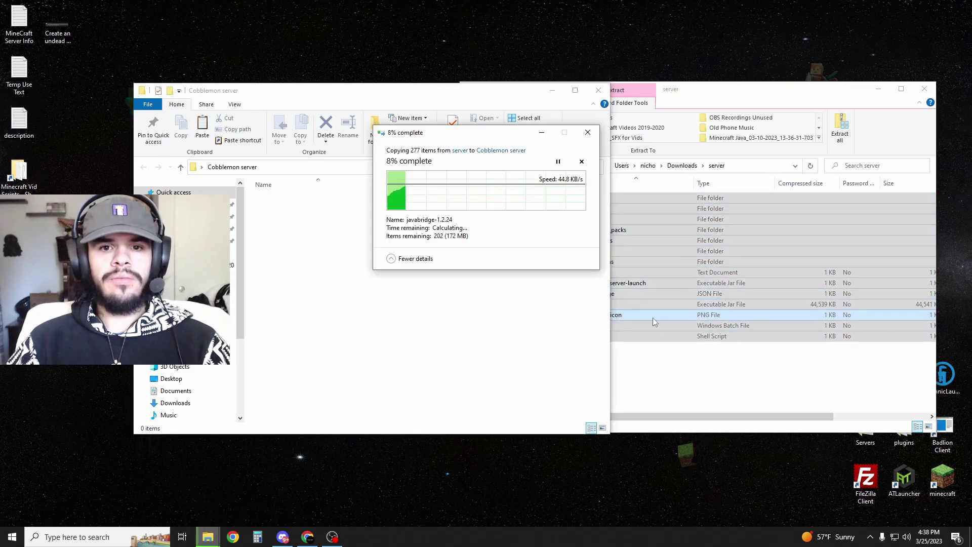
click(924, 89)
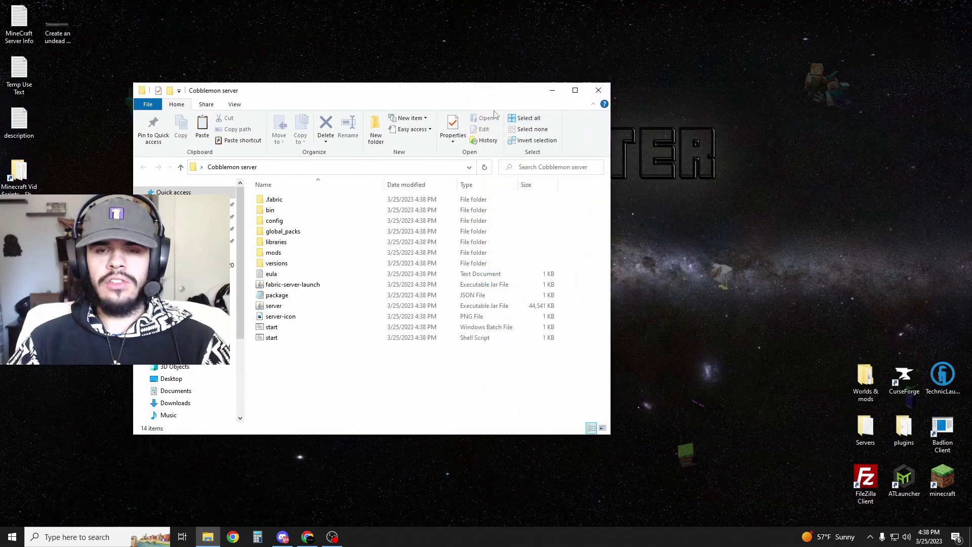
drag(438, 94, 707, 92)
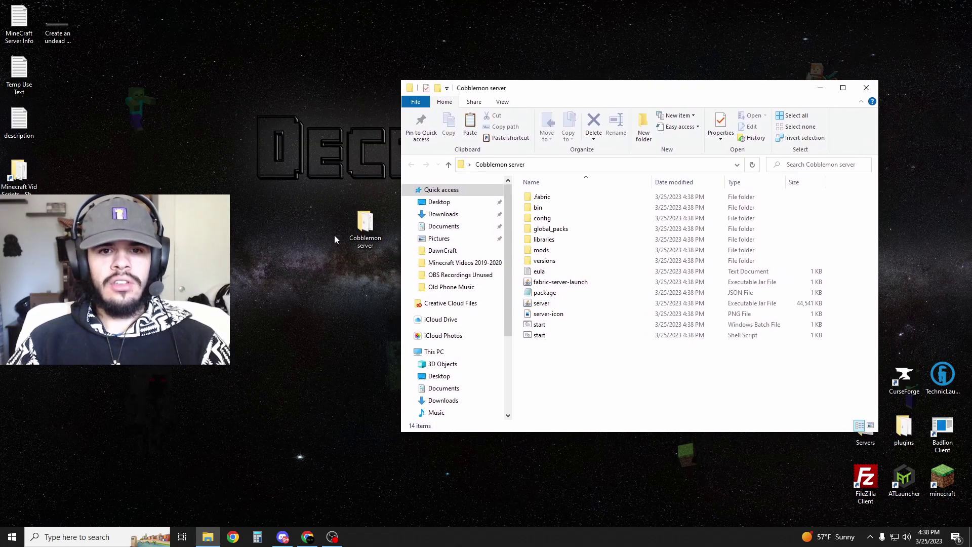
- Delete architectury-6.4.62-fabric, Cobblemon-fabric-1.2.0+1.19.2 and fabric-api-0.73.2+1.19.2 from the Cobblemon server's mods folder
double_click(539, 241)
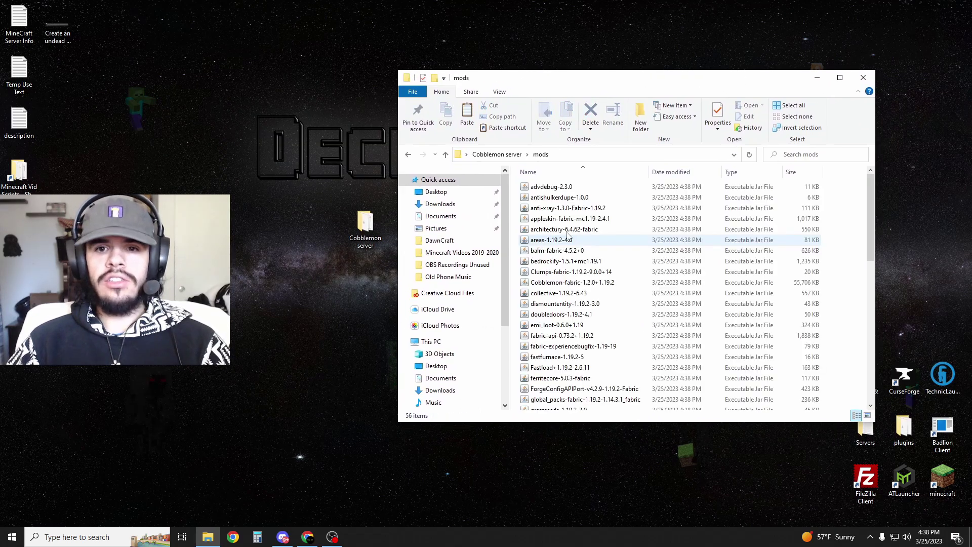
click(550, 230)
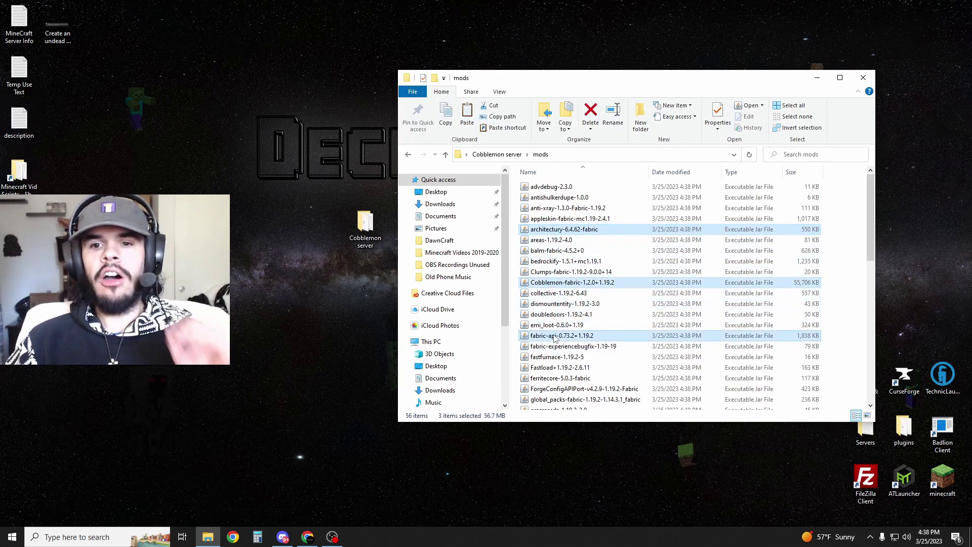
key(Delete)
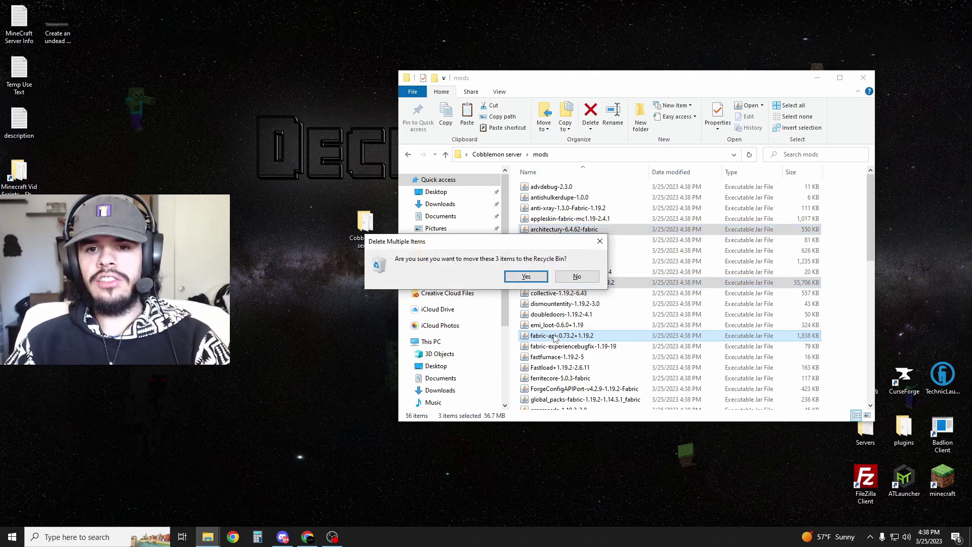
key(Return)
- Copy the Cobblemon 1.3.0, Architectury 6.5.69 and Fabric API 0.76.0 jars from Downloads into the Cobblemon server's mods folder
click(248, 484)
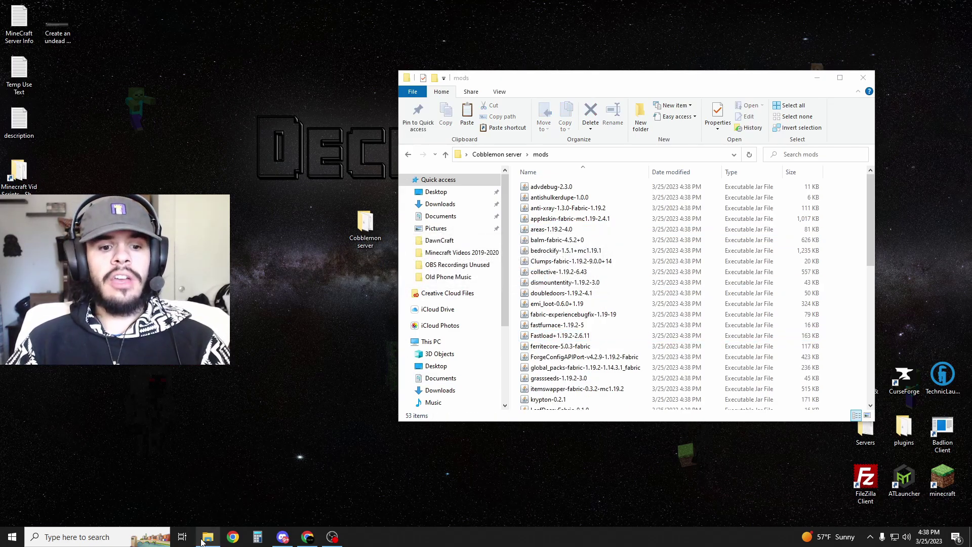
right_click(214, 539)
click(202, 267)
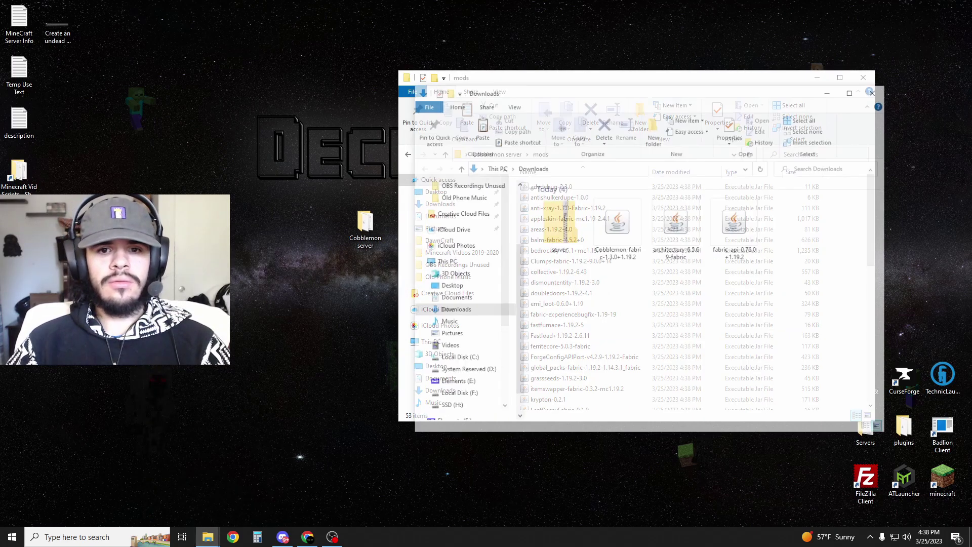
drag(455, 180, 285, 229)
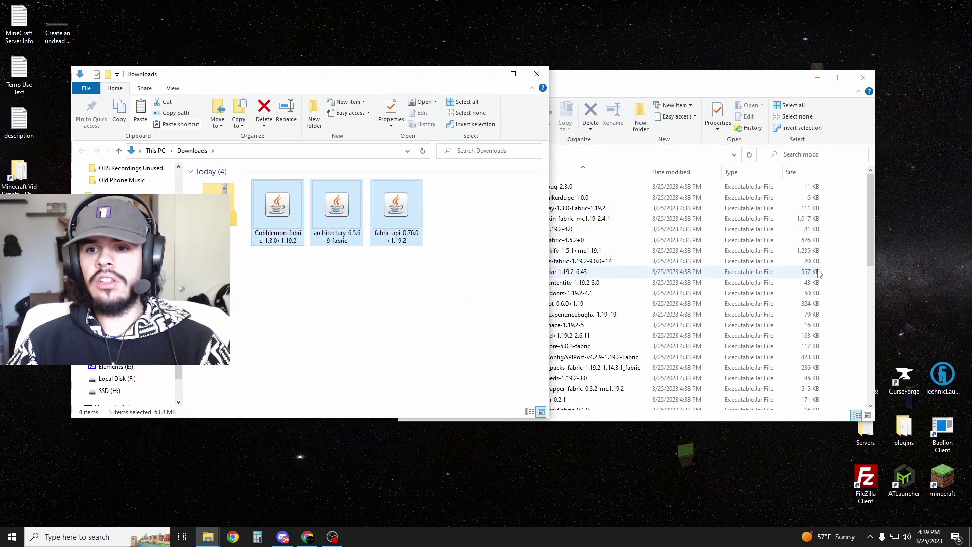
click(846, 272)
key(ctrl+v)
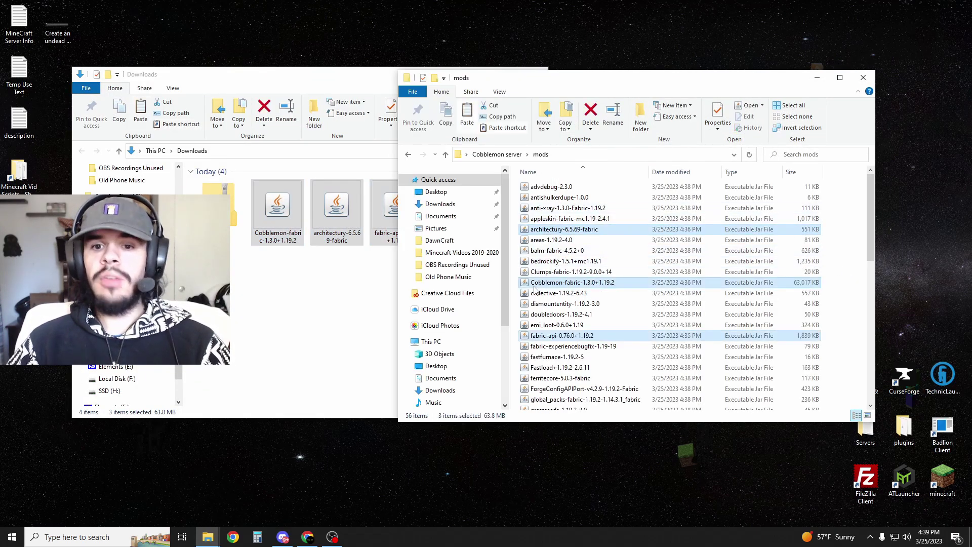
- Select the three mod jars in Downloads, switch to Minecraft Launcher and open the mods folder of the fabric-loader-1.19.2 installation
click(327, 307)
drag(459, 225, 285, 213)
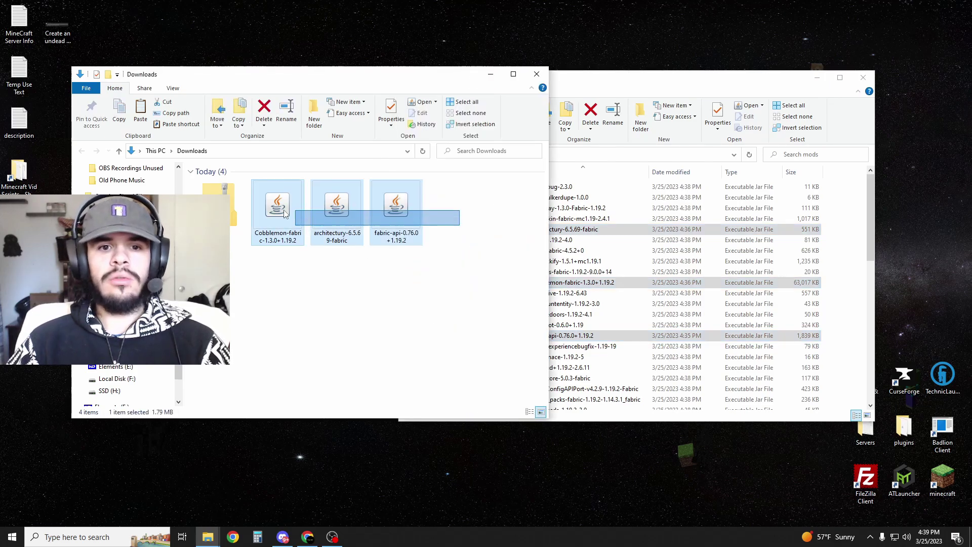
double_click(942, 490)
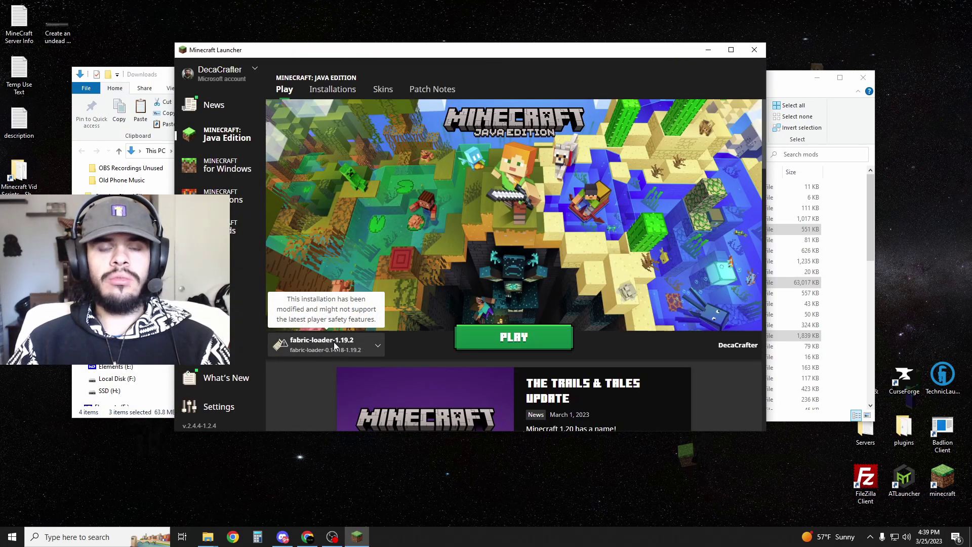
click(331, 92)
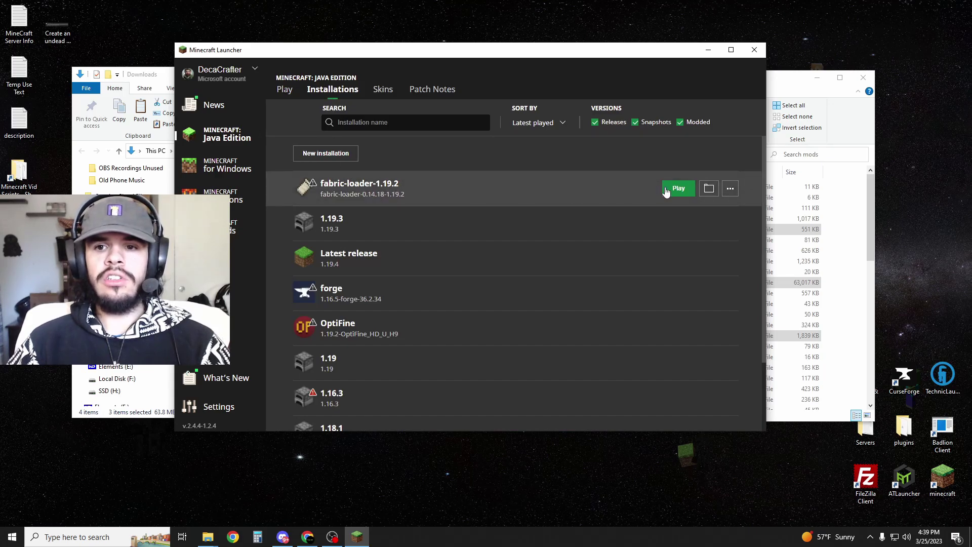
click(709, 189)
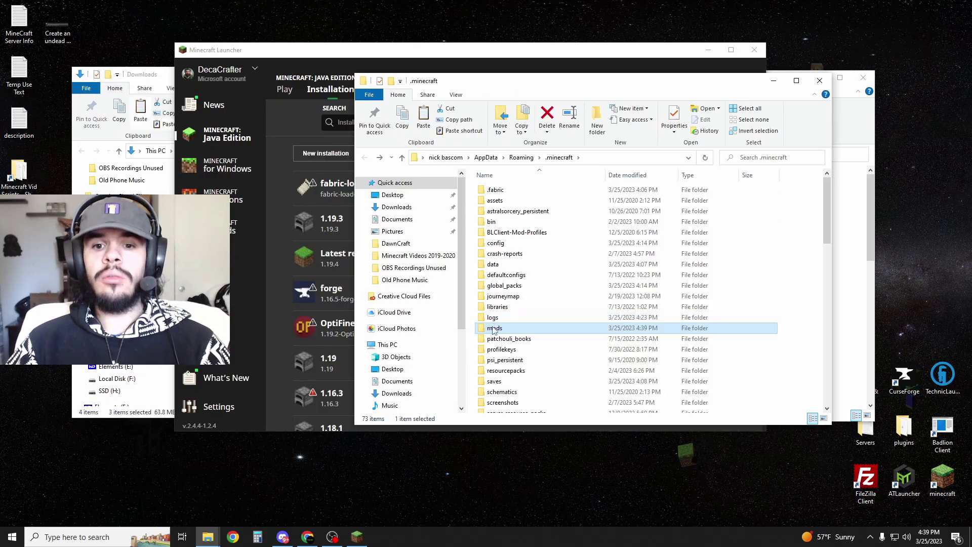
double_click(494, 329)
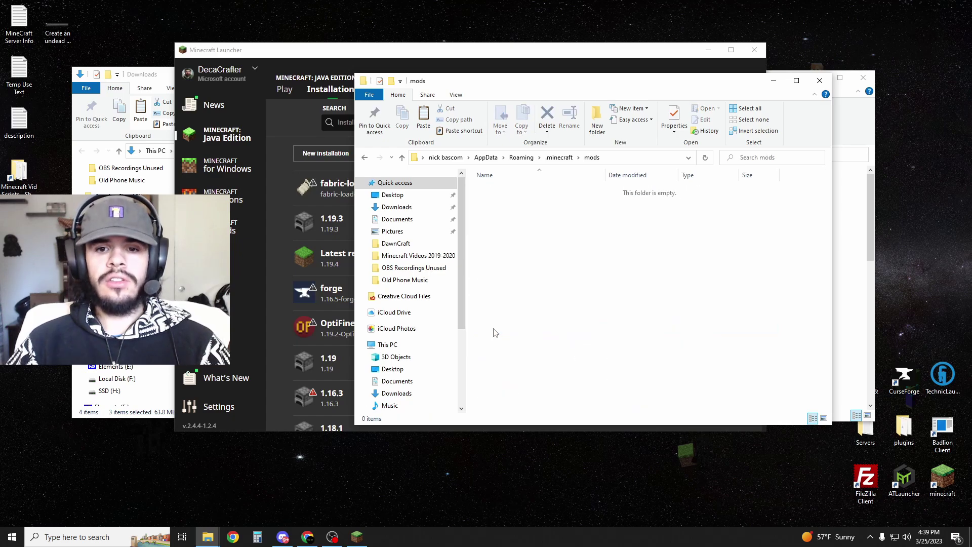
- Copy all files from the Cobblemon server's mods folder into the .minecraft mods folder and close the .minecraft mods window
drag(717, 91, 587, 87)
click(776, 80)
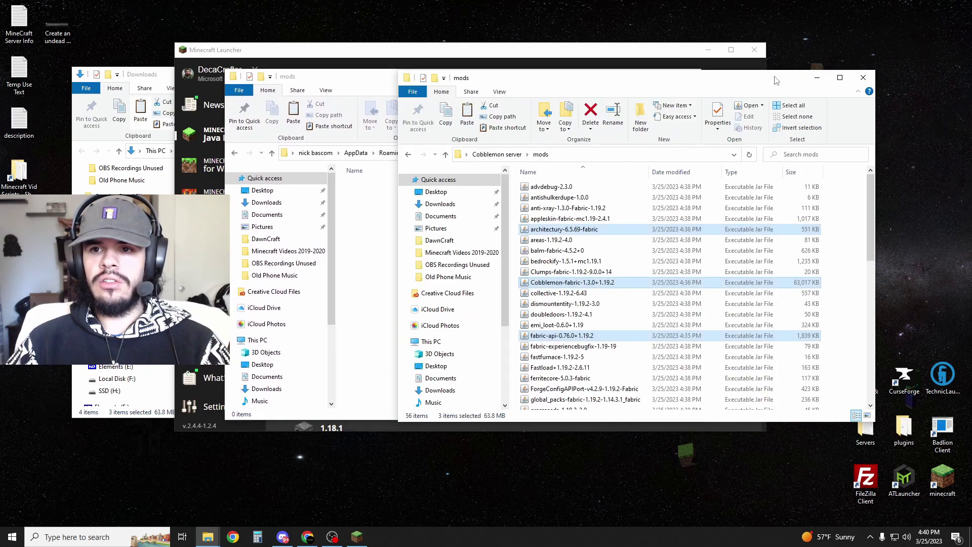
key(ctrl+a)
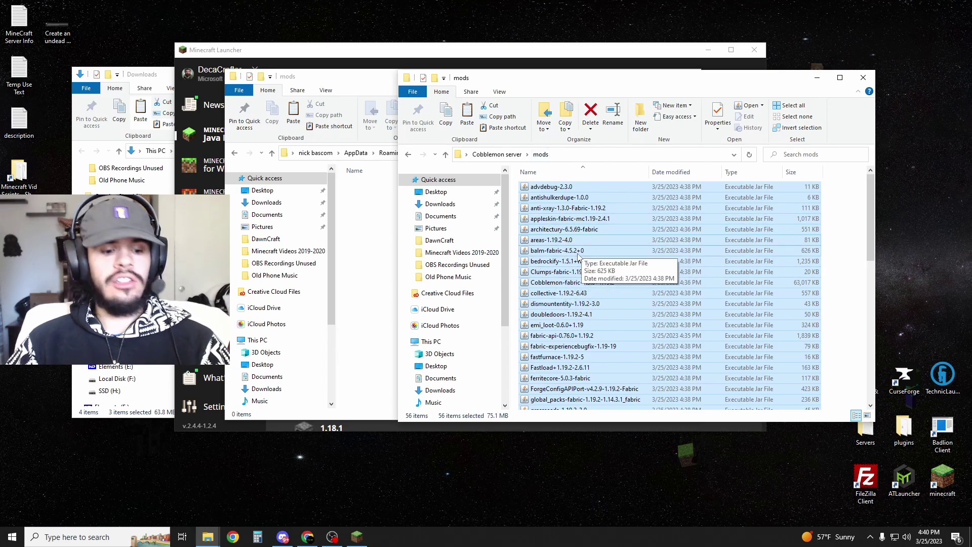
click(358, 240)
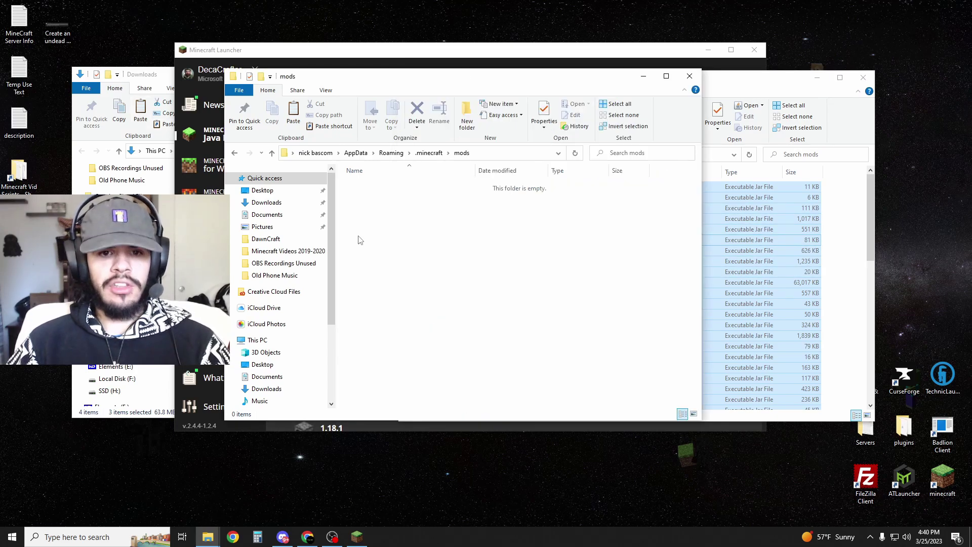
key(ctrl+v)
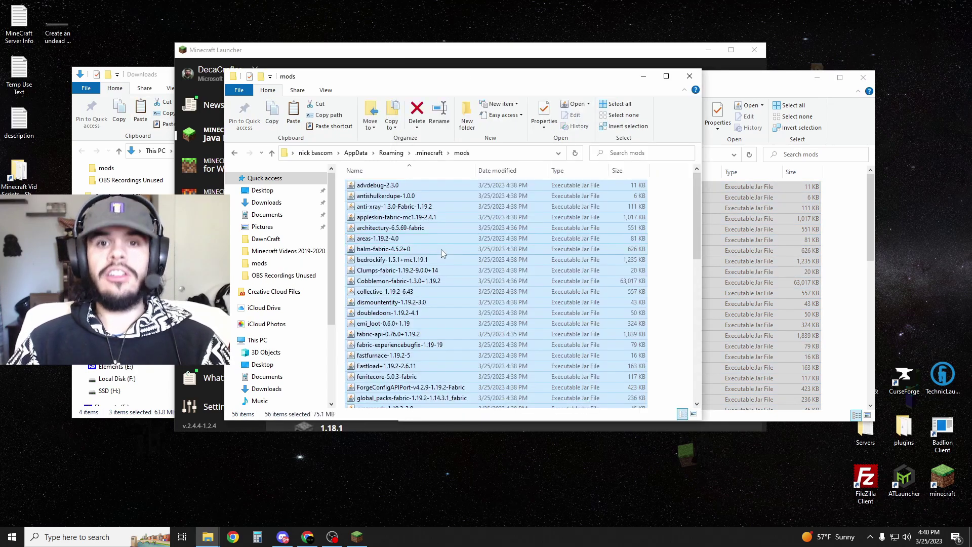
click(671, 250)
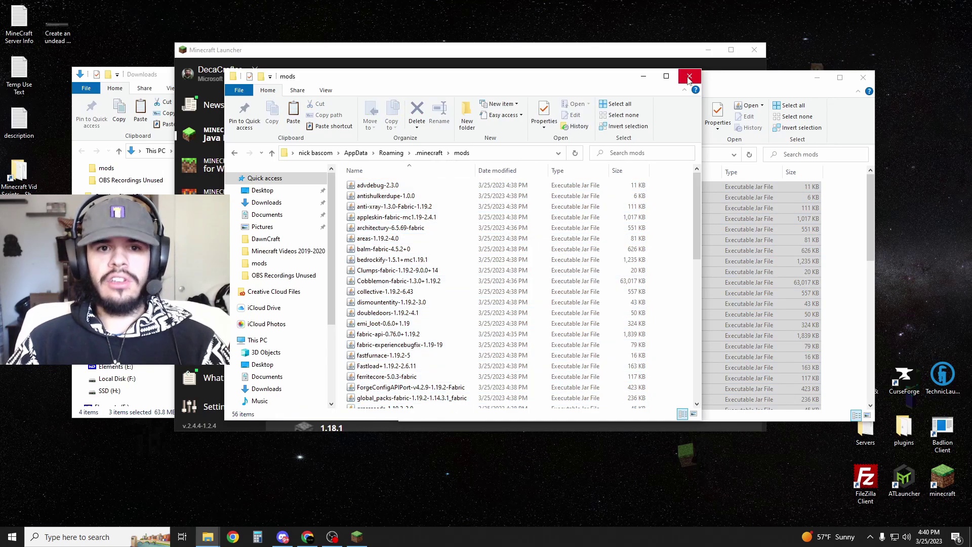
click(689, 77)
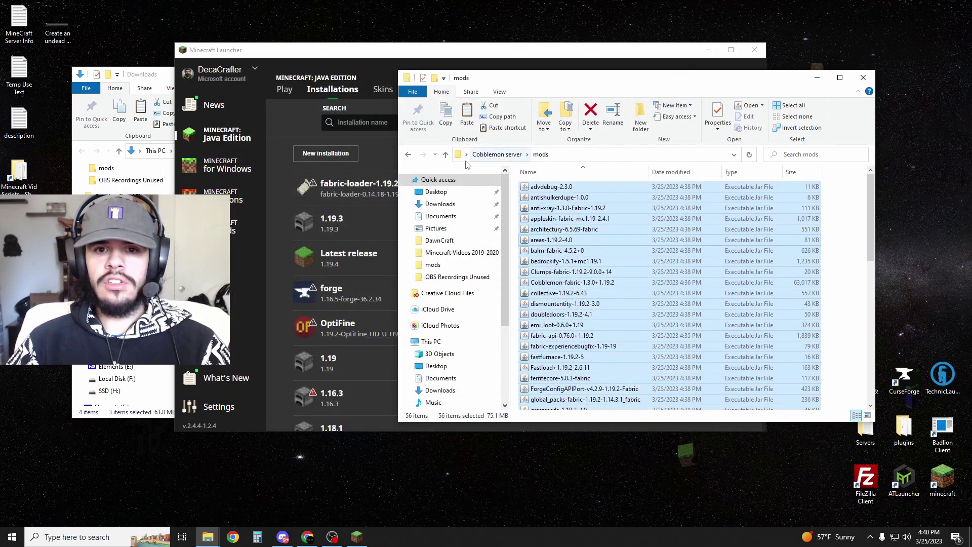
- Return to the main Cobblemon server folder and launch the fabric-loader-1.19.2 installation, accepting the modified-installation warning
click(409, 155)
click(591, 376)
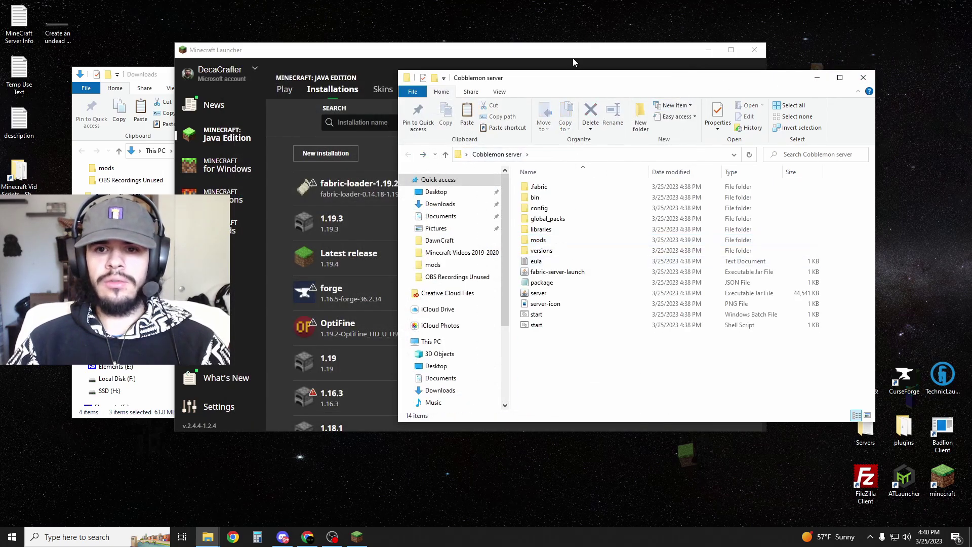
drag(585, 85, 729, 122)
click(393, 174)
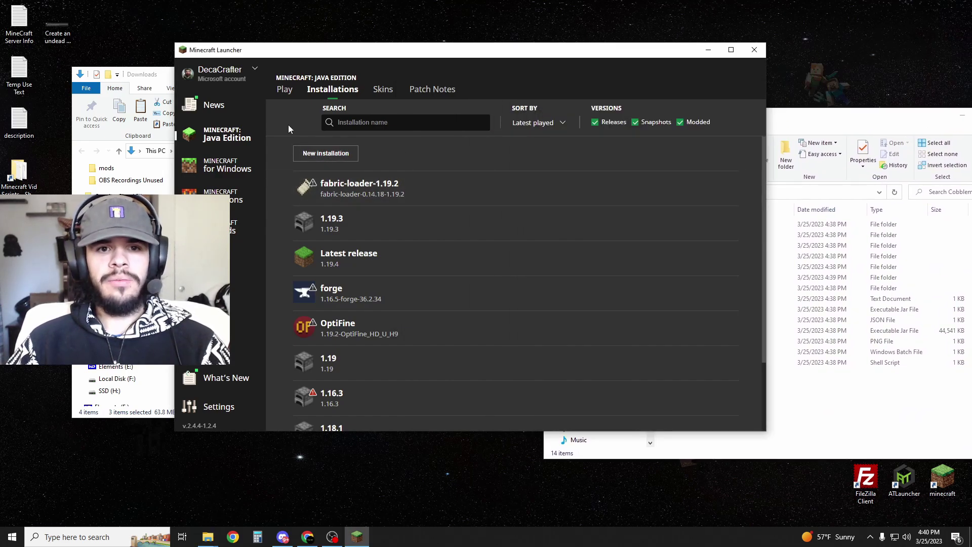
click(680, 198)
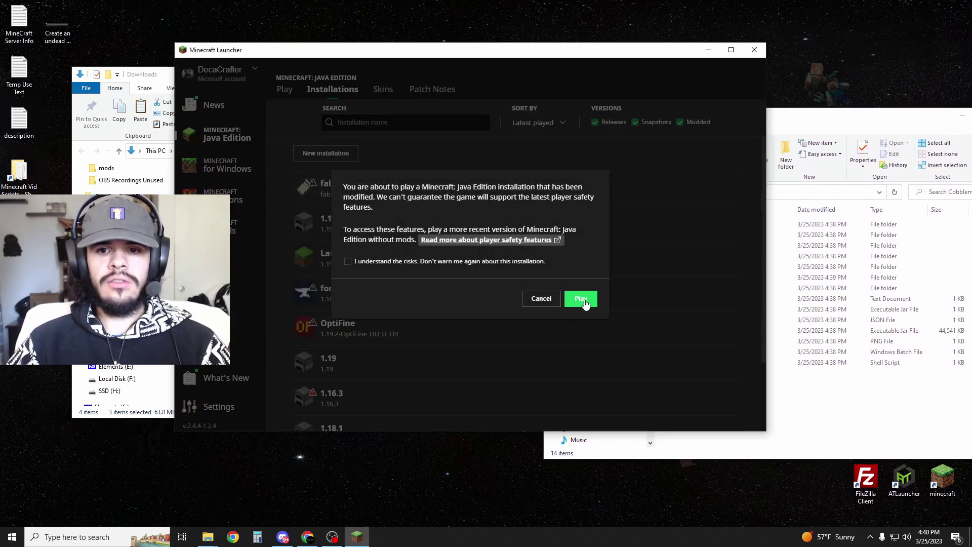
click(582, 299)
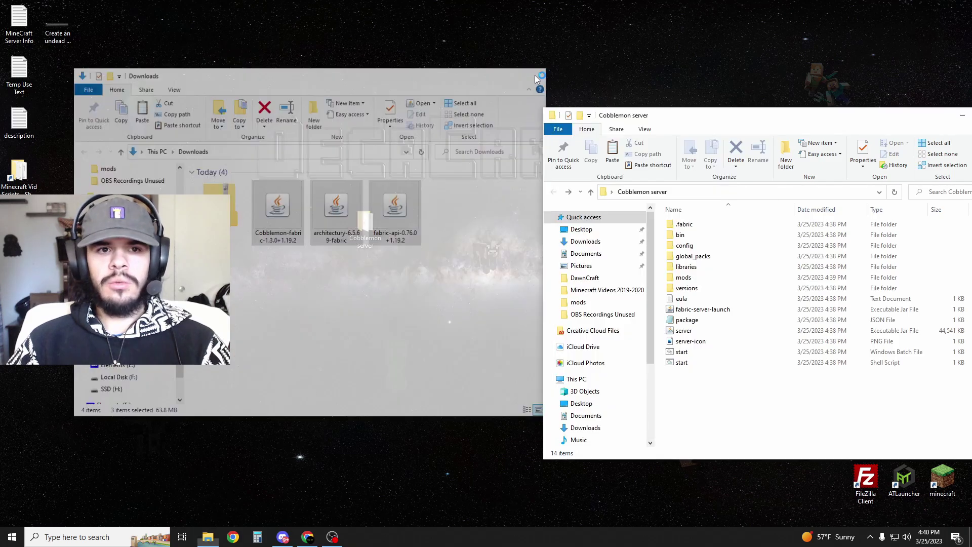
- Close the Downloads window and delete the start shell script from the Cobblemon server folder
click(535, 75)
drag(622, 104, 356, 83)
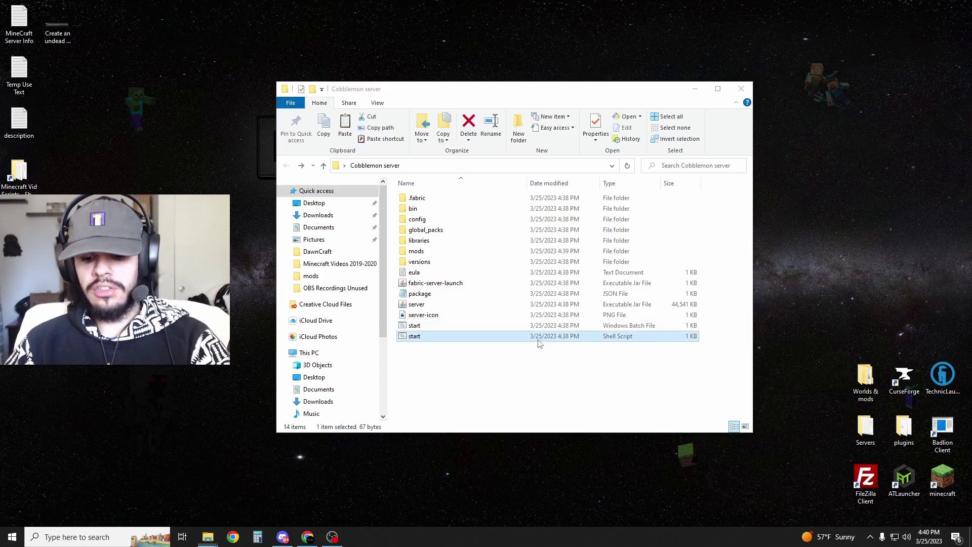
key(Delete)
- Run the start batch file despite the SmartScreen warning and arrange the server console and Minecraft windows side by side
double_click(414, 326)
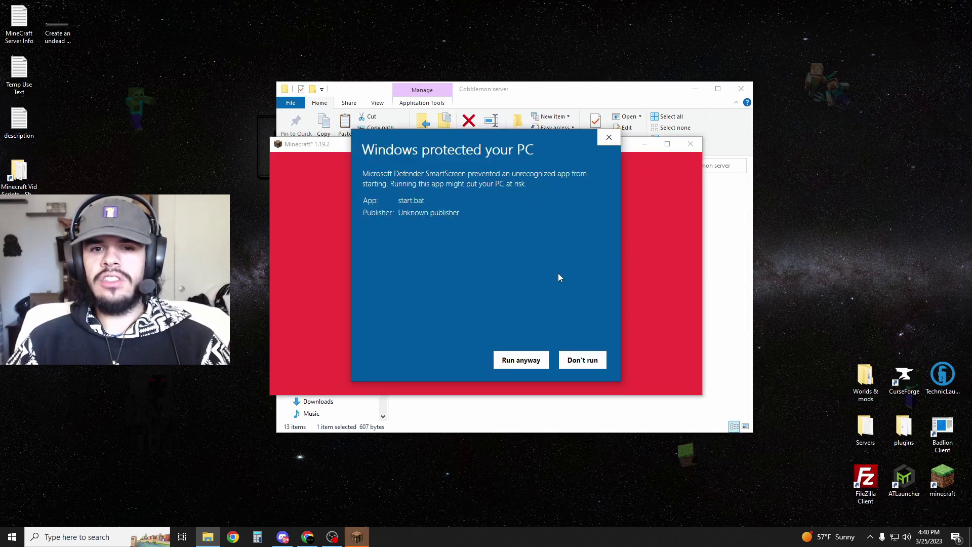
click(519, 360)
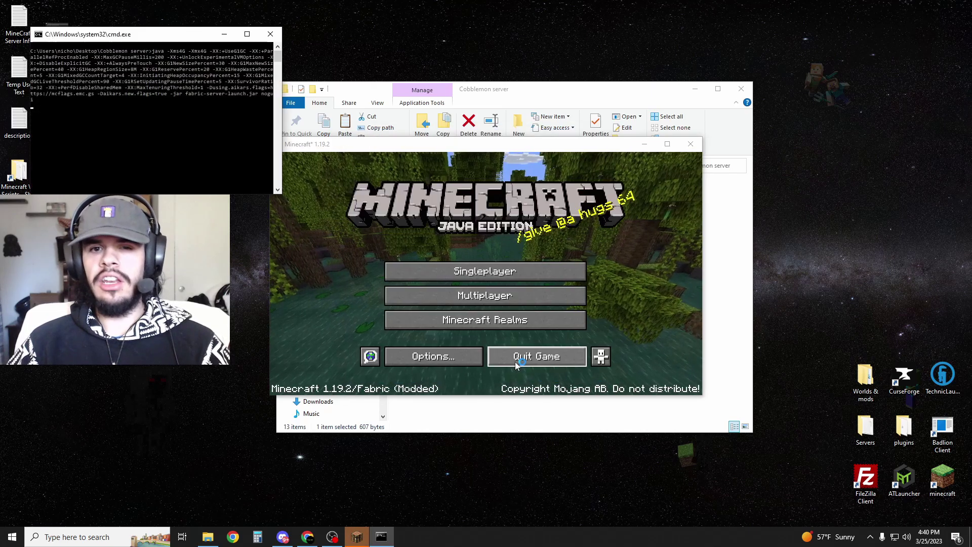
drag(151, 31, 749, 62)
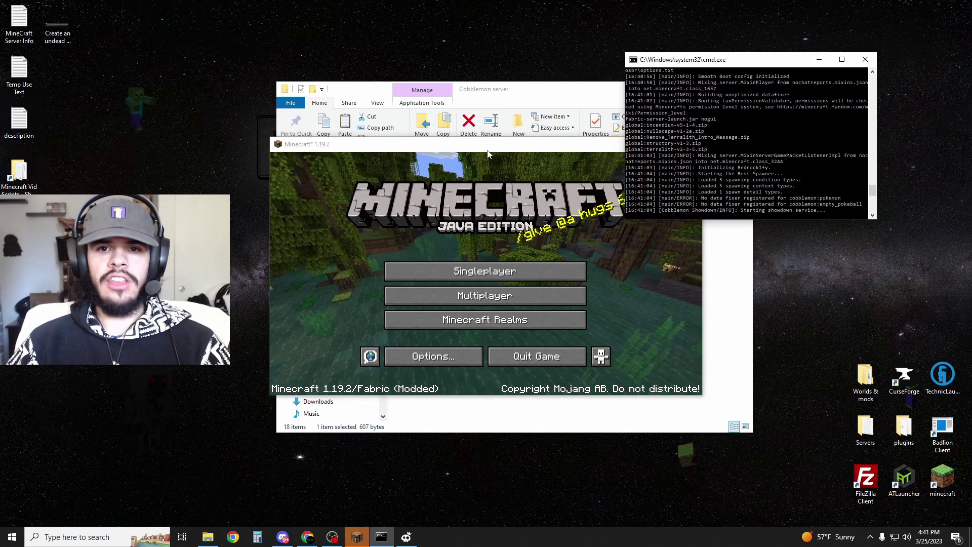
drag(487, 149, 415, 125)
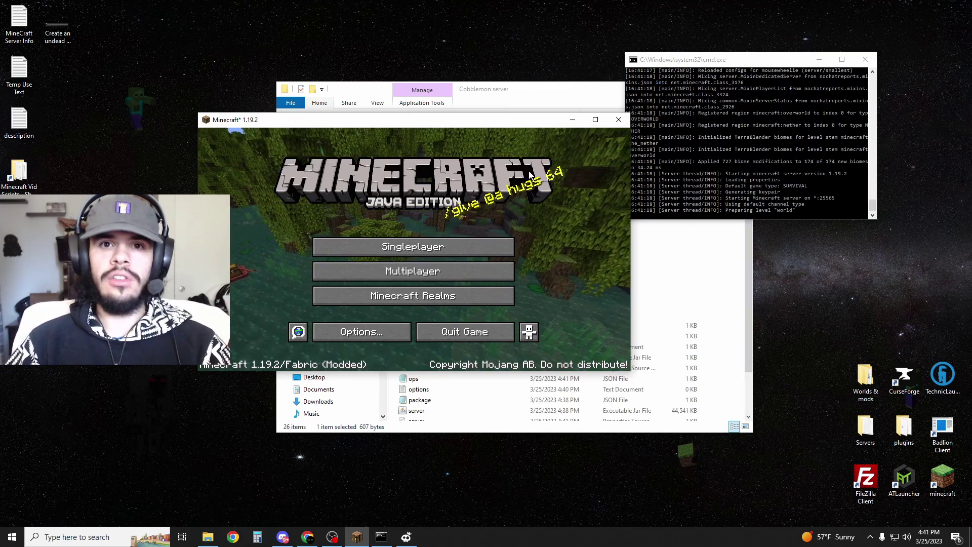
- Add a multiplayer server in Minecraft named Minecraft Server with the address 0
click(407, 273)
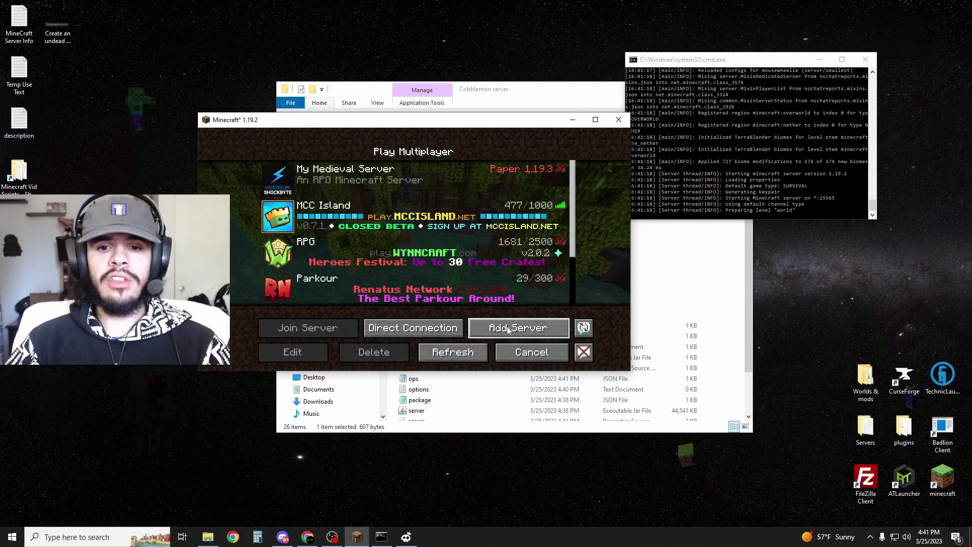
click(428, 327)
click(447, 330)
click(516, 327)
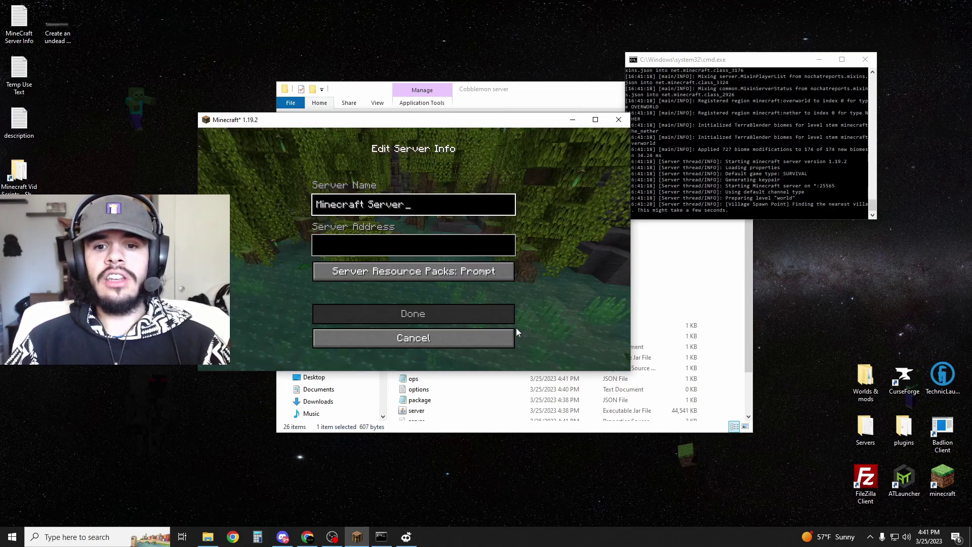
click(372, 244)
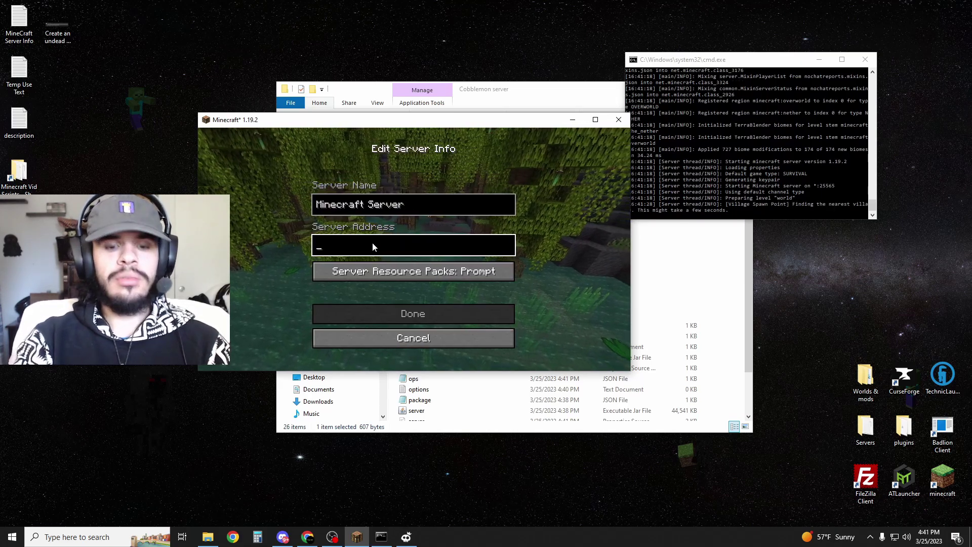
text(0)
click(415, 208)
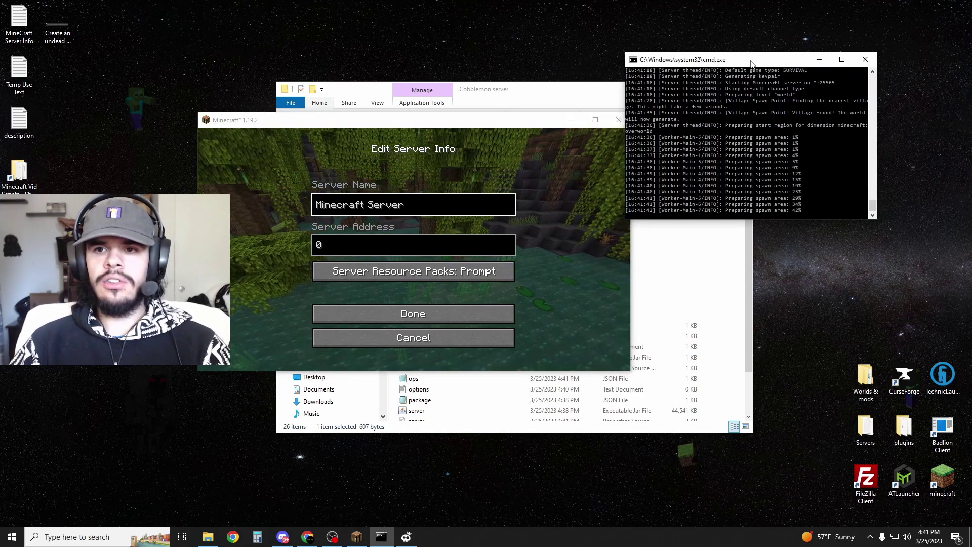
drag(751, 63, 727, 86)
click(389, 317)
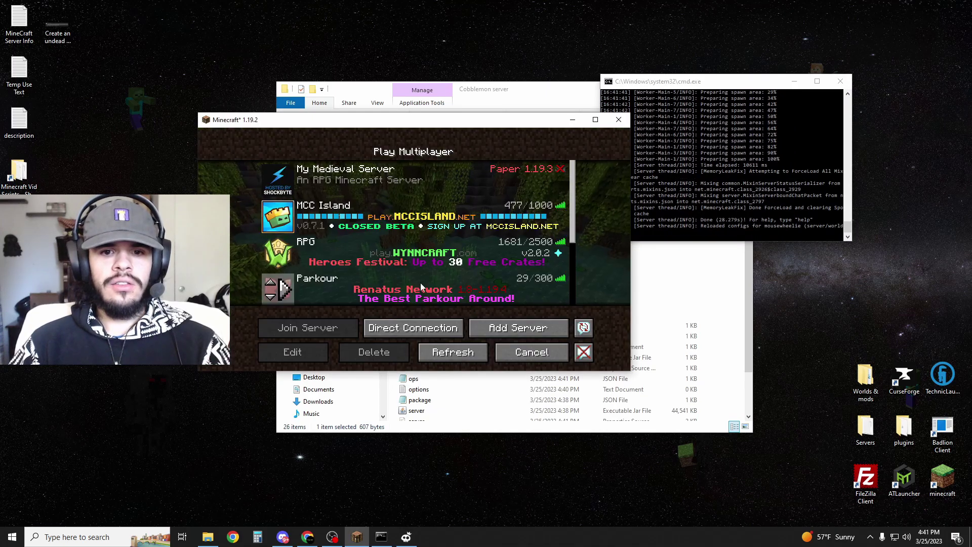
- Join the newly added Minecraft Server from the multiplayer list and check the login in the server console
scroll(326, 249, down, 6)
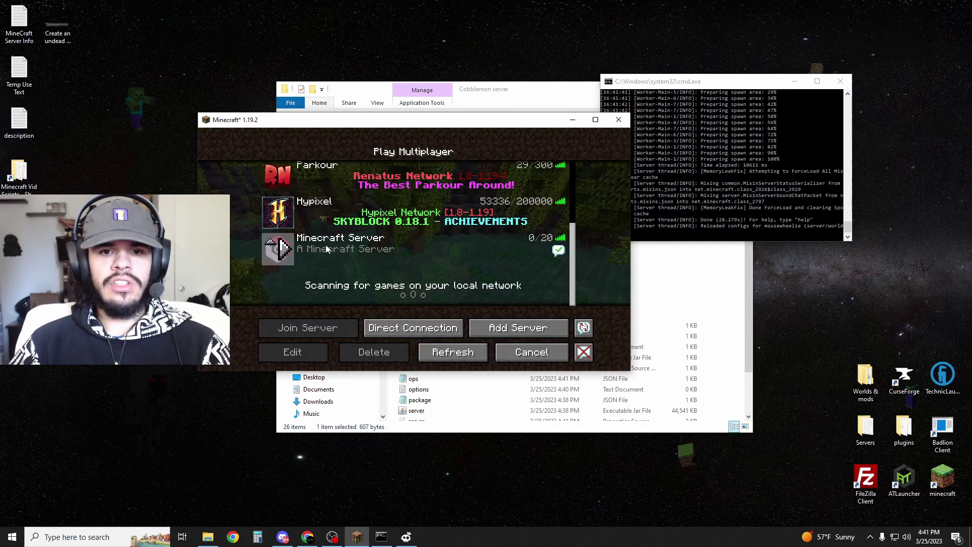
click(277, 249)
click(720, 83)
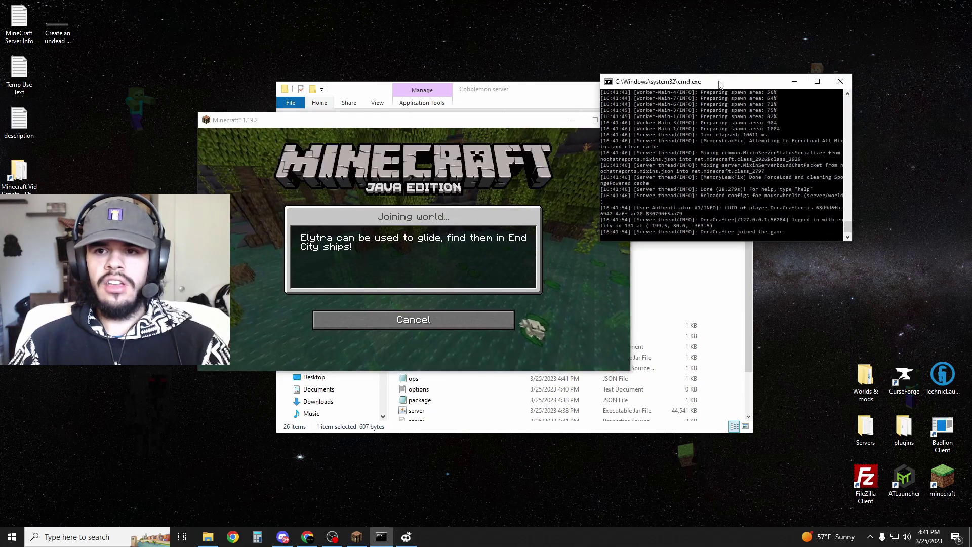
drag(720, 84, 712, 84)
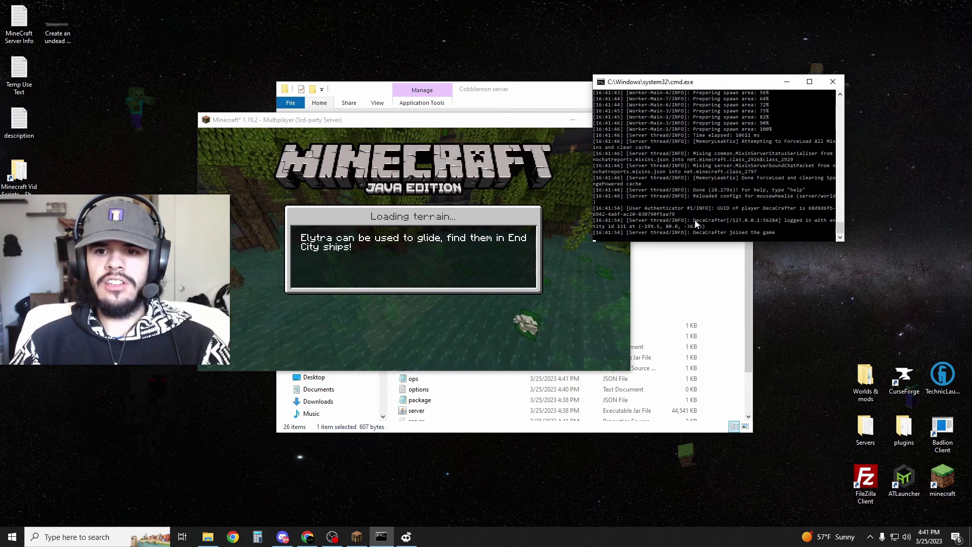
click(557, 304)
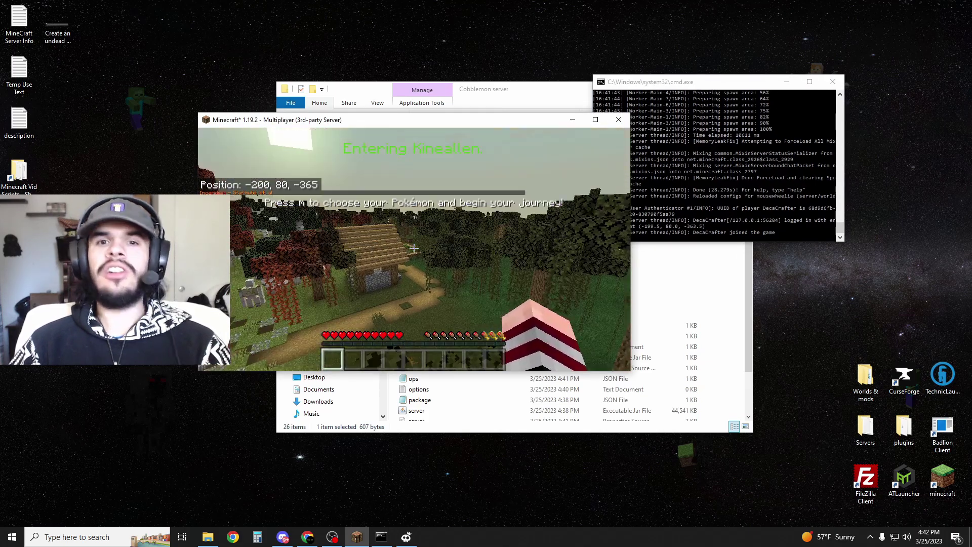
- Choose Oshawott from the Unova starter Pokémon and send it out into the world
key(m)
click(503, 321)
click(503, 321)
click(347, 241)
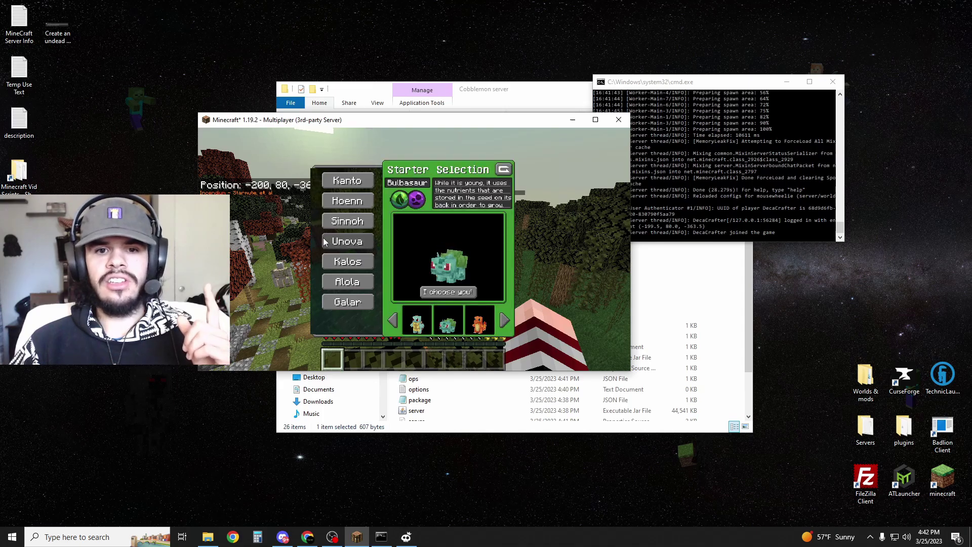
click(506, 320)
click(503, 320)
click(448, 292)
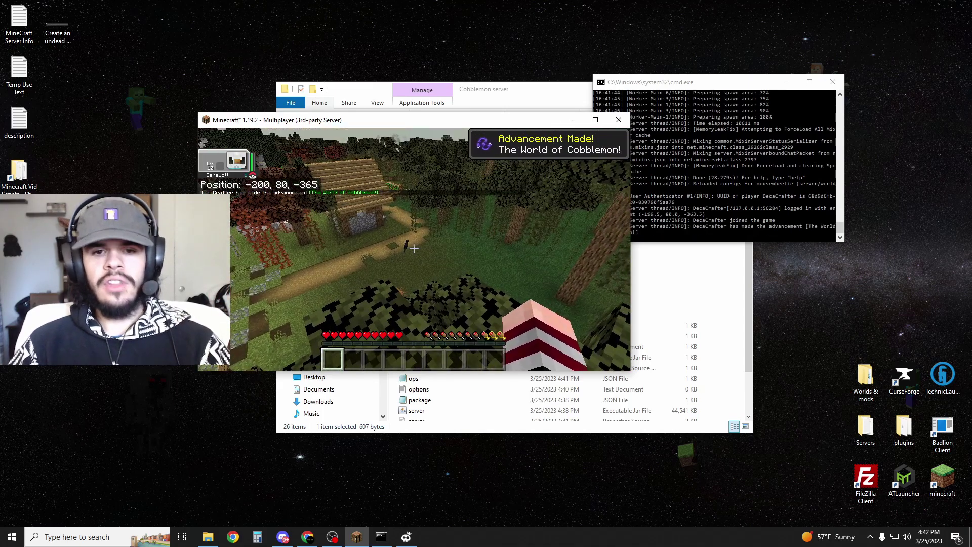
key(r)
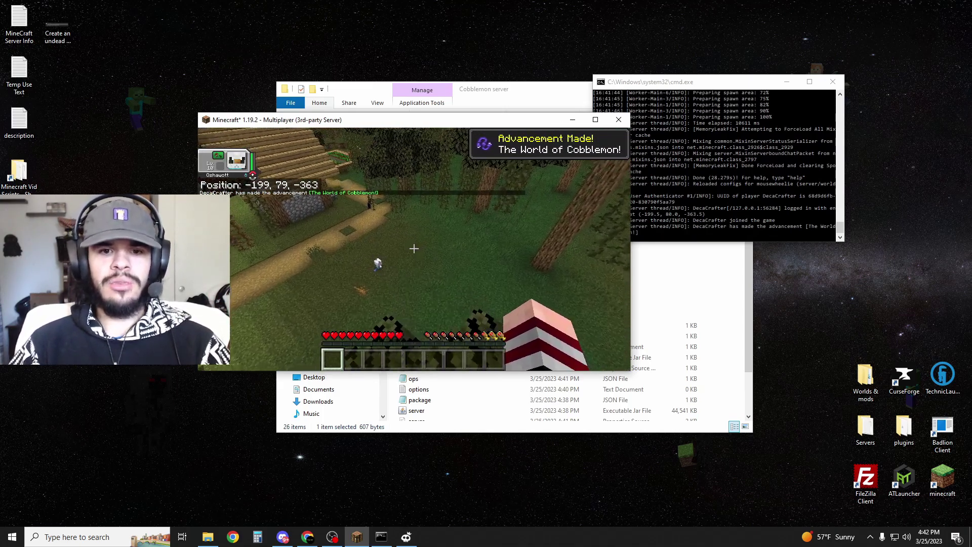